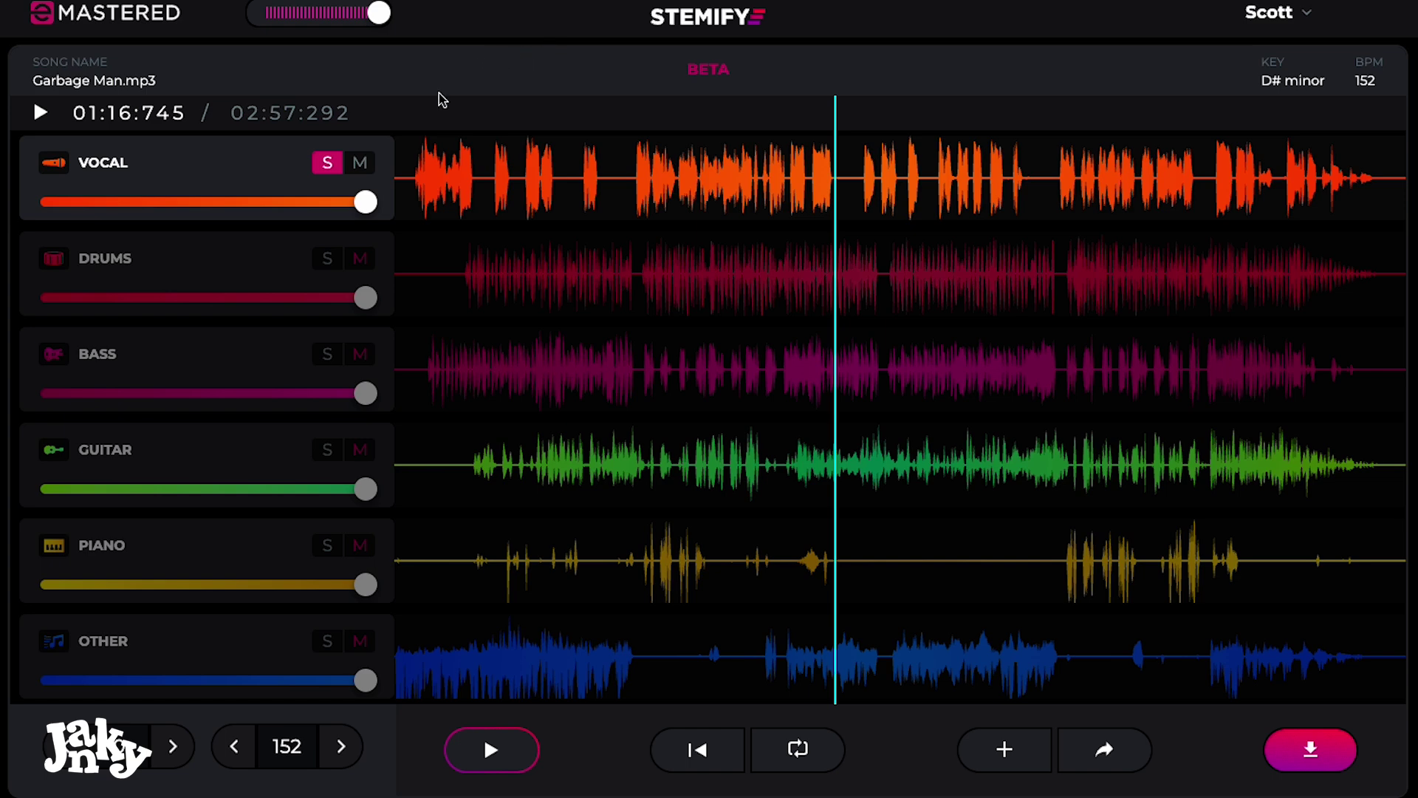
- Turn off the VOCAL solo so all six Garbage Man stems play together
left_click(327, 163)
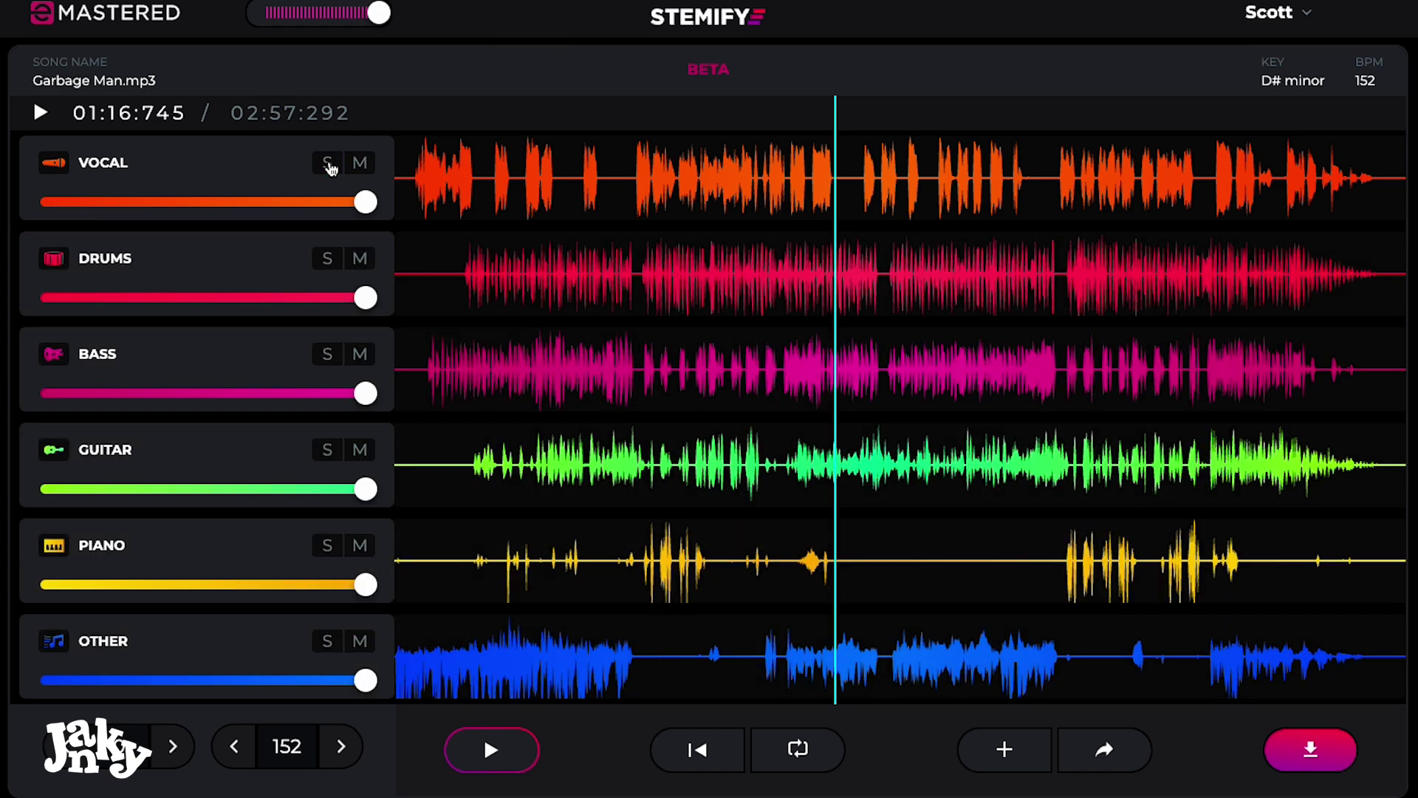
- Solo the drums and loop-play a region over the song's opening from about 0:06
left_click(434, 125)
left_click(433, 126)
left_click(433, 126)
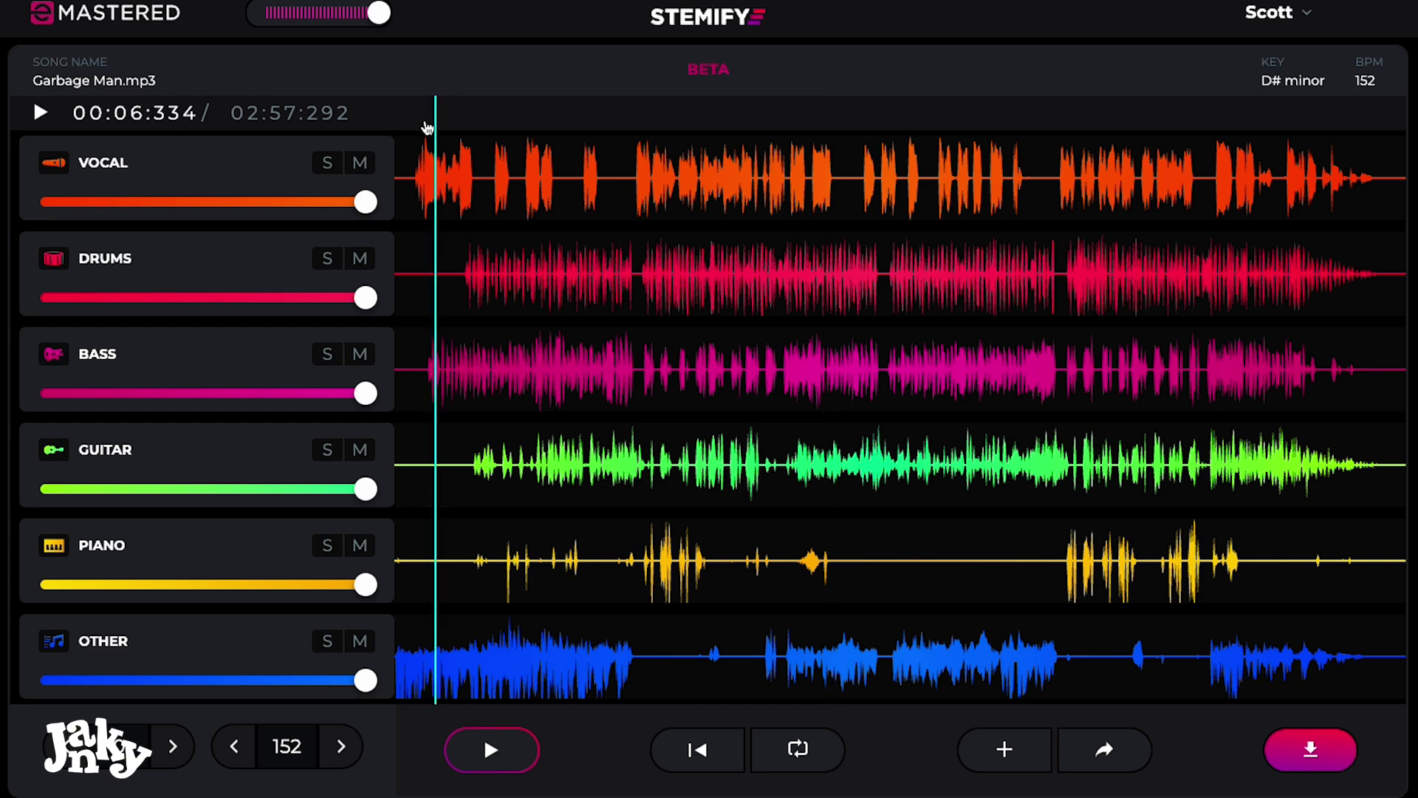
left_click(329, 260)
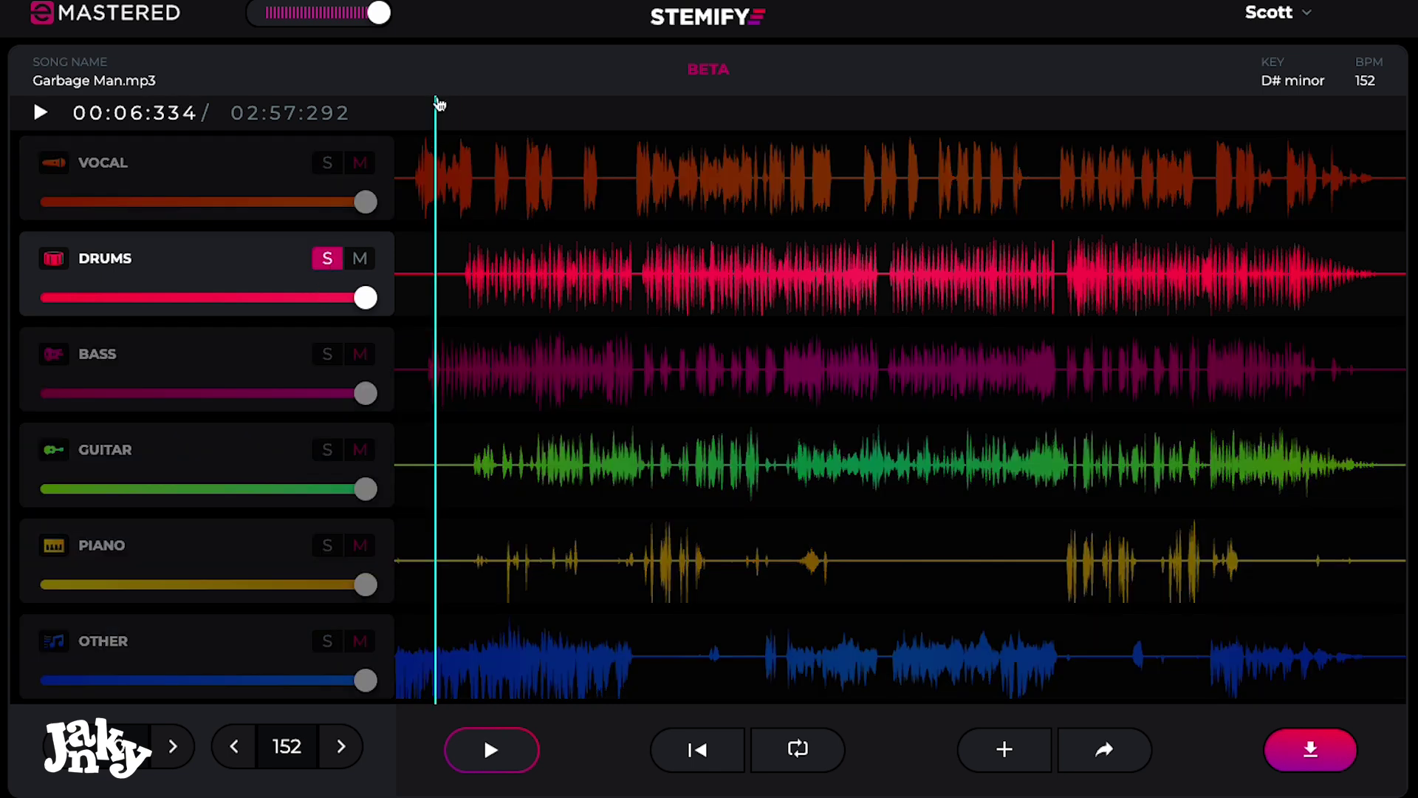
left_click_drag(436, 116, 404, 116)
key("space")
- Clear the loop and preview the soloed drums from 0:11, raising the volume, pausing at 0:27
key("space")
left_click(459, 122)
key("space")
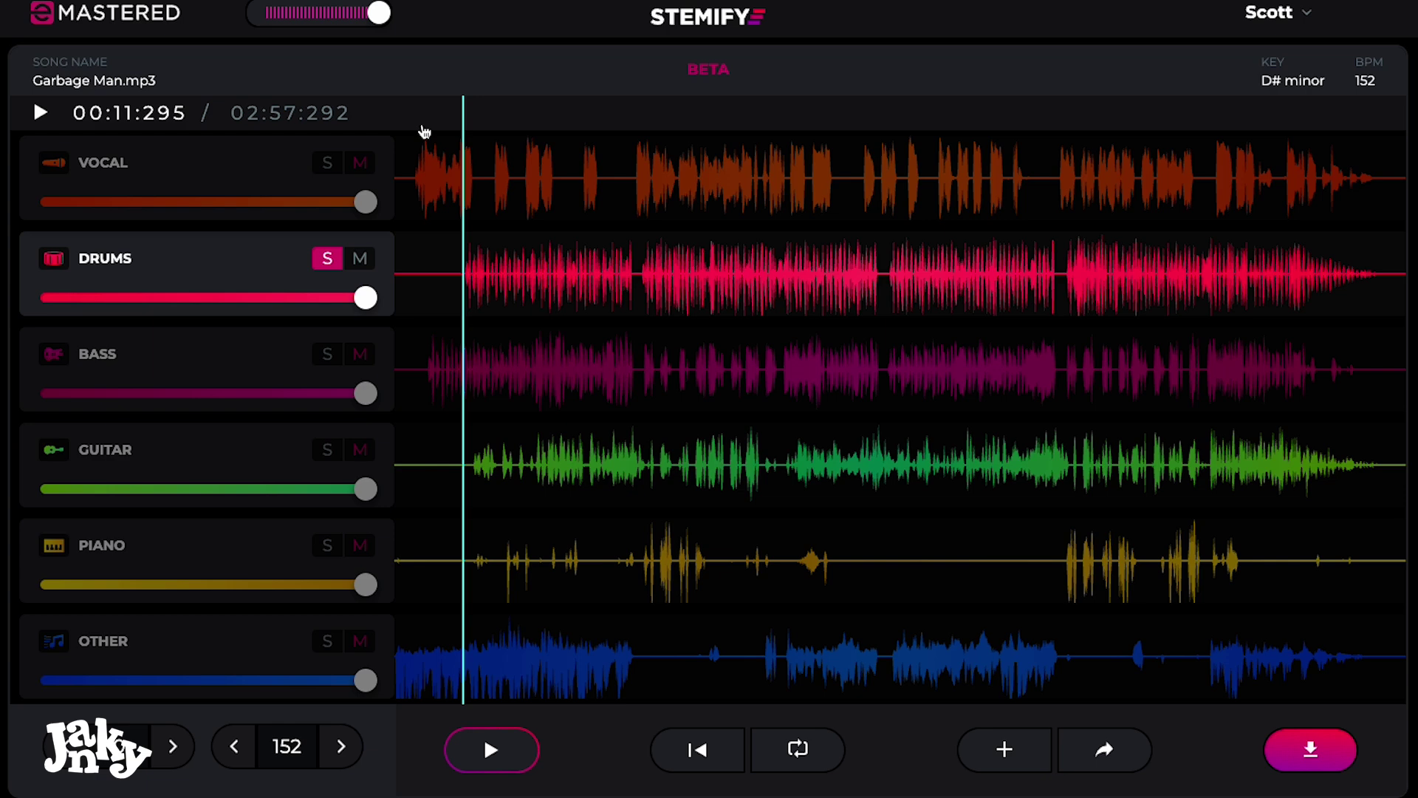
key("space")
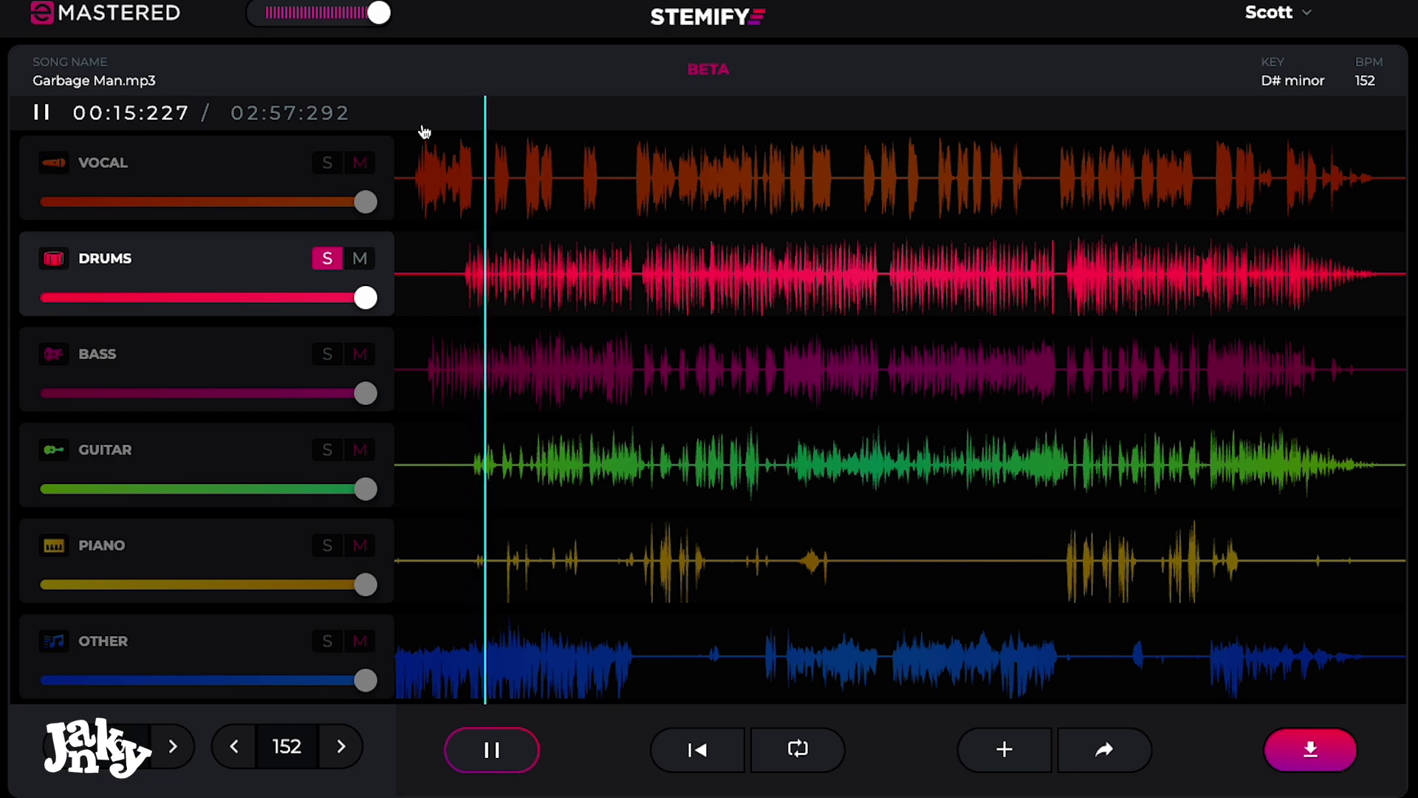
key("XF86AudioRaiseVolume")
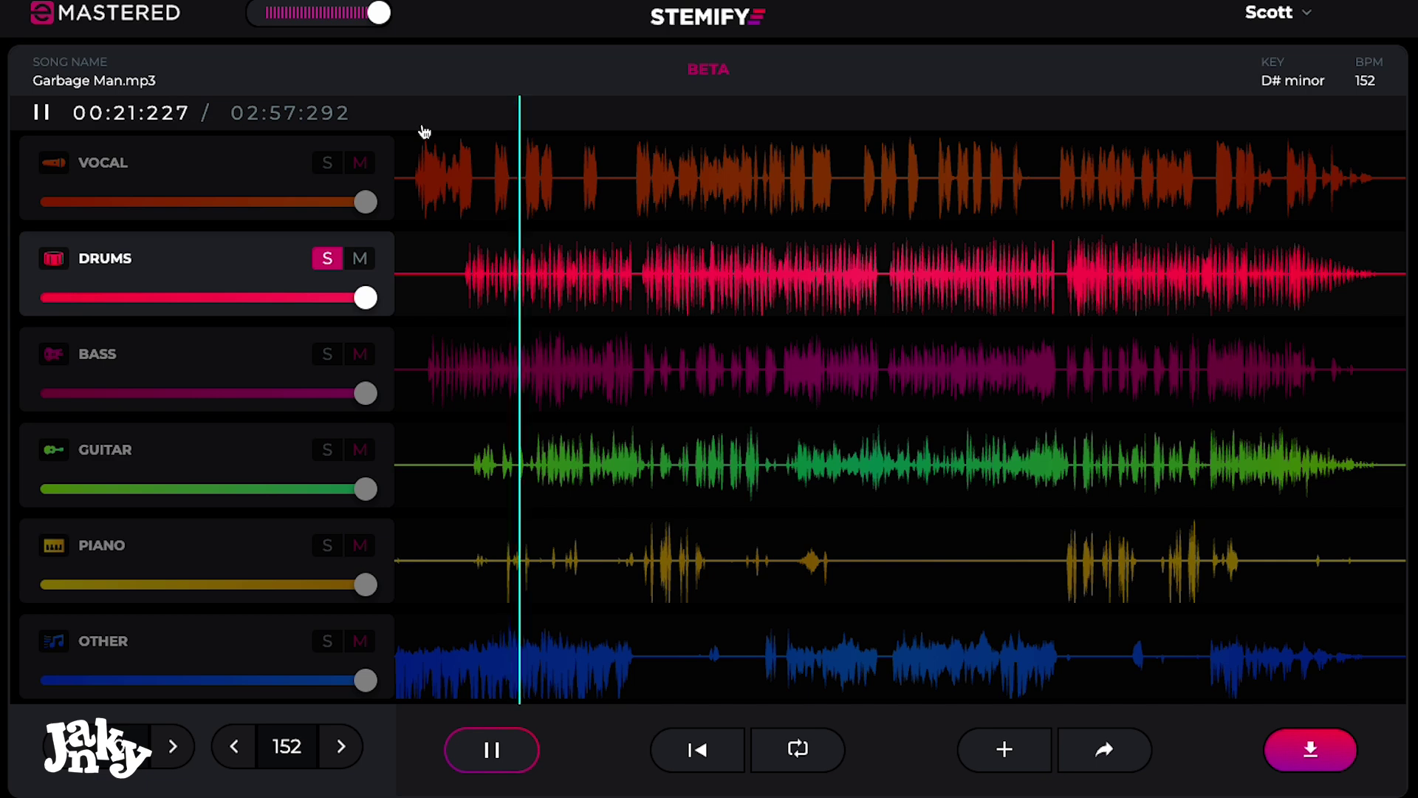
key("space")
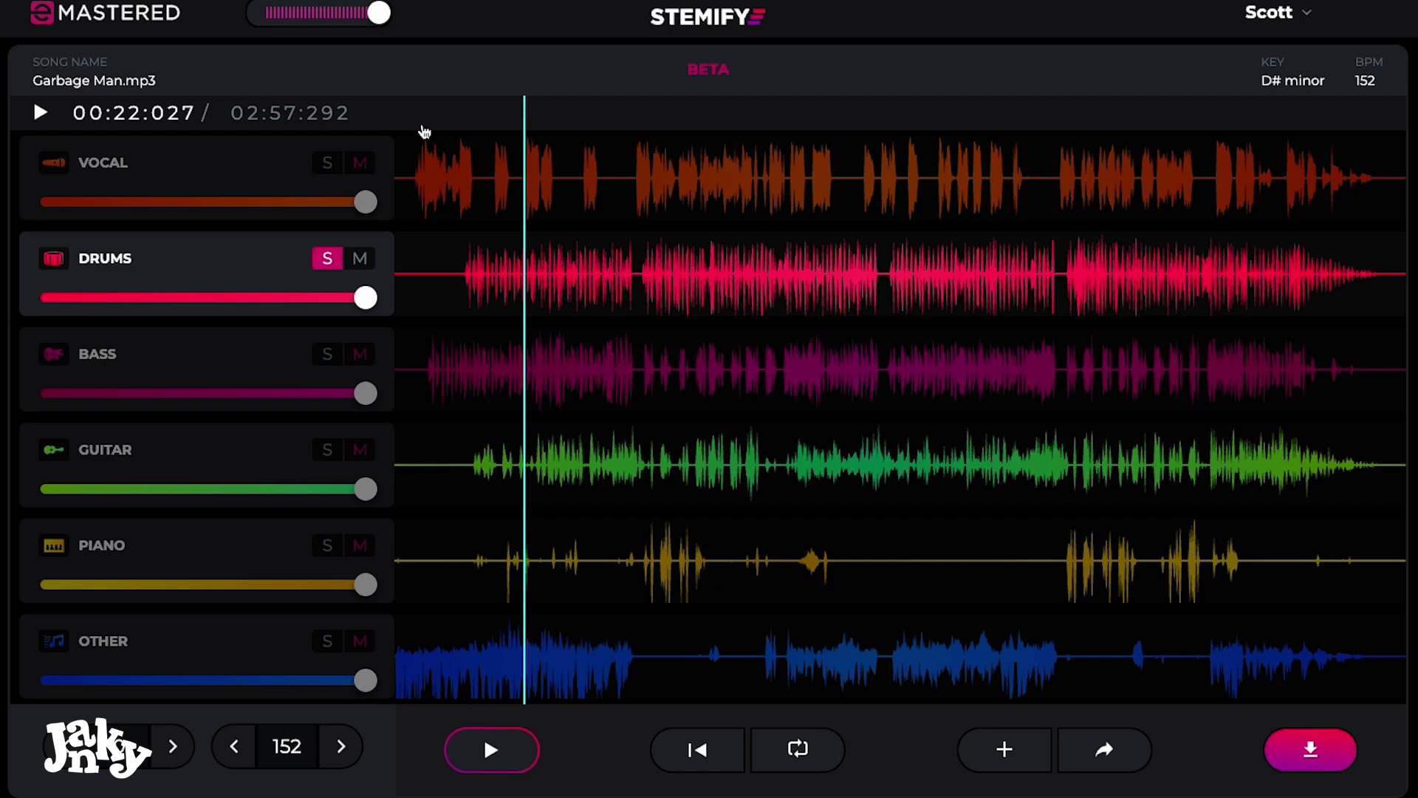
key("space")
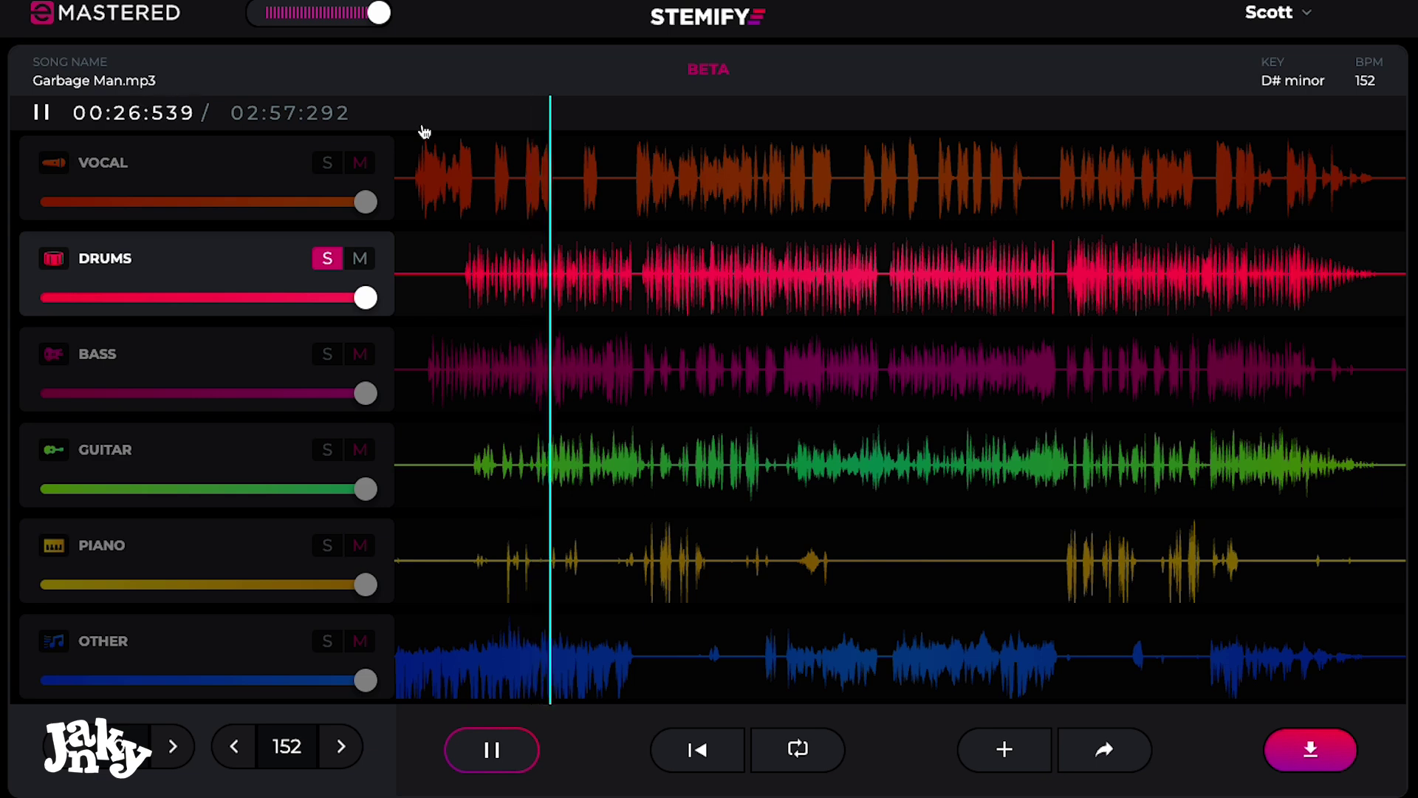
key("space")
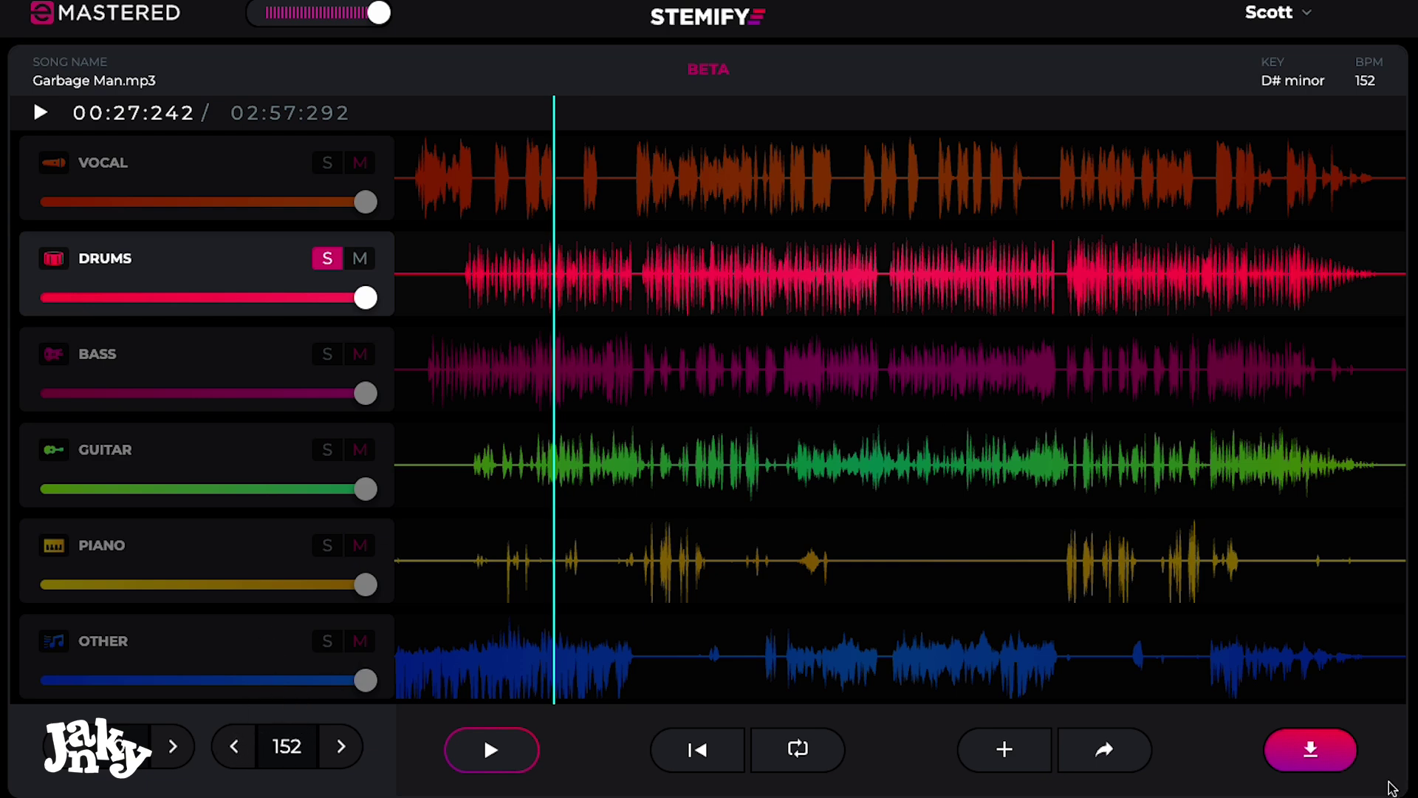
left_click(1313, 754)
- Swap the solo from drums to vocals, play from 0:39, and pause at 1:08
left_click(328, 263)
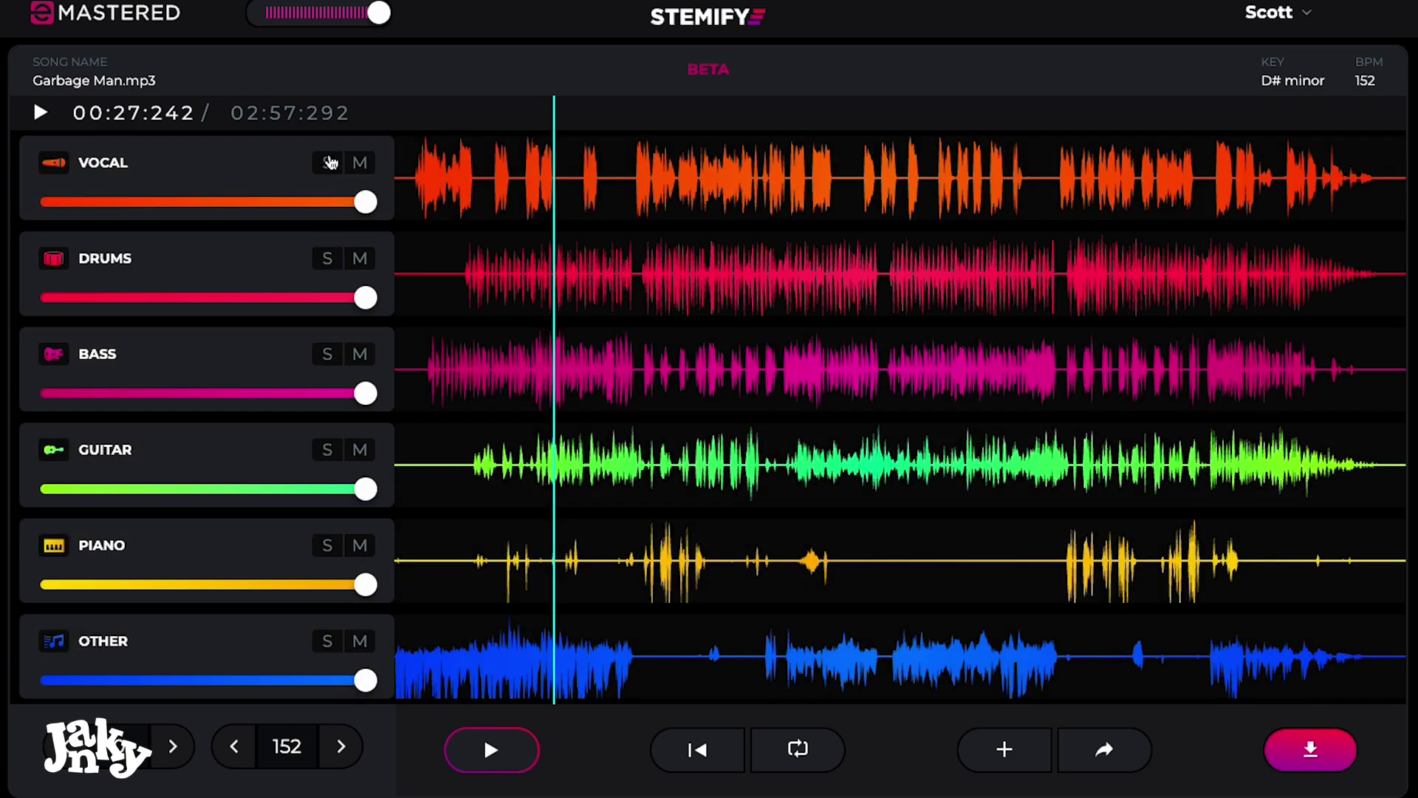
left_click(621, 116)
left_click(321, 165)
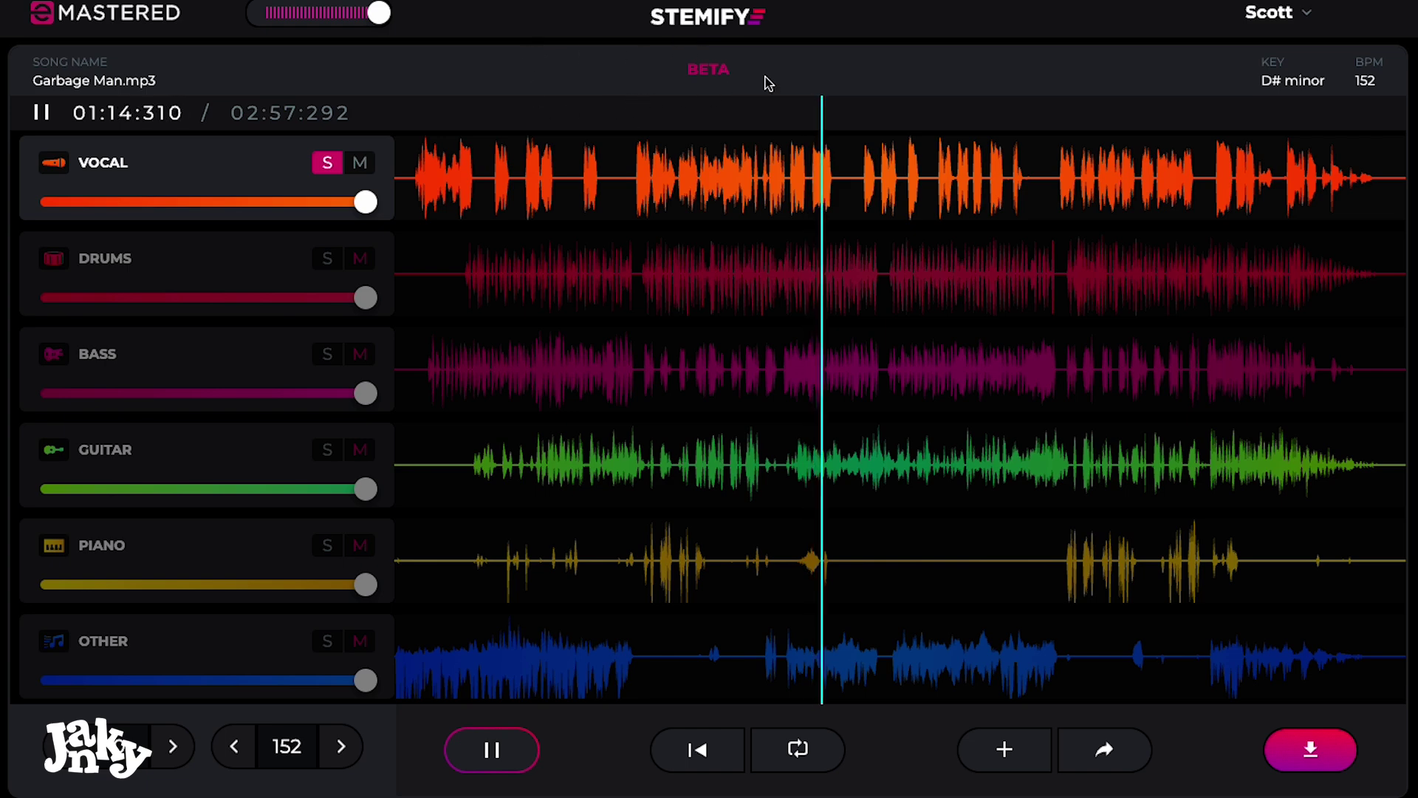
key("space")
left_click(785, 122)
key("space")
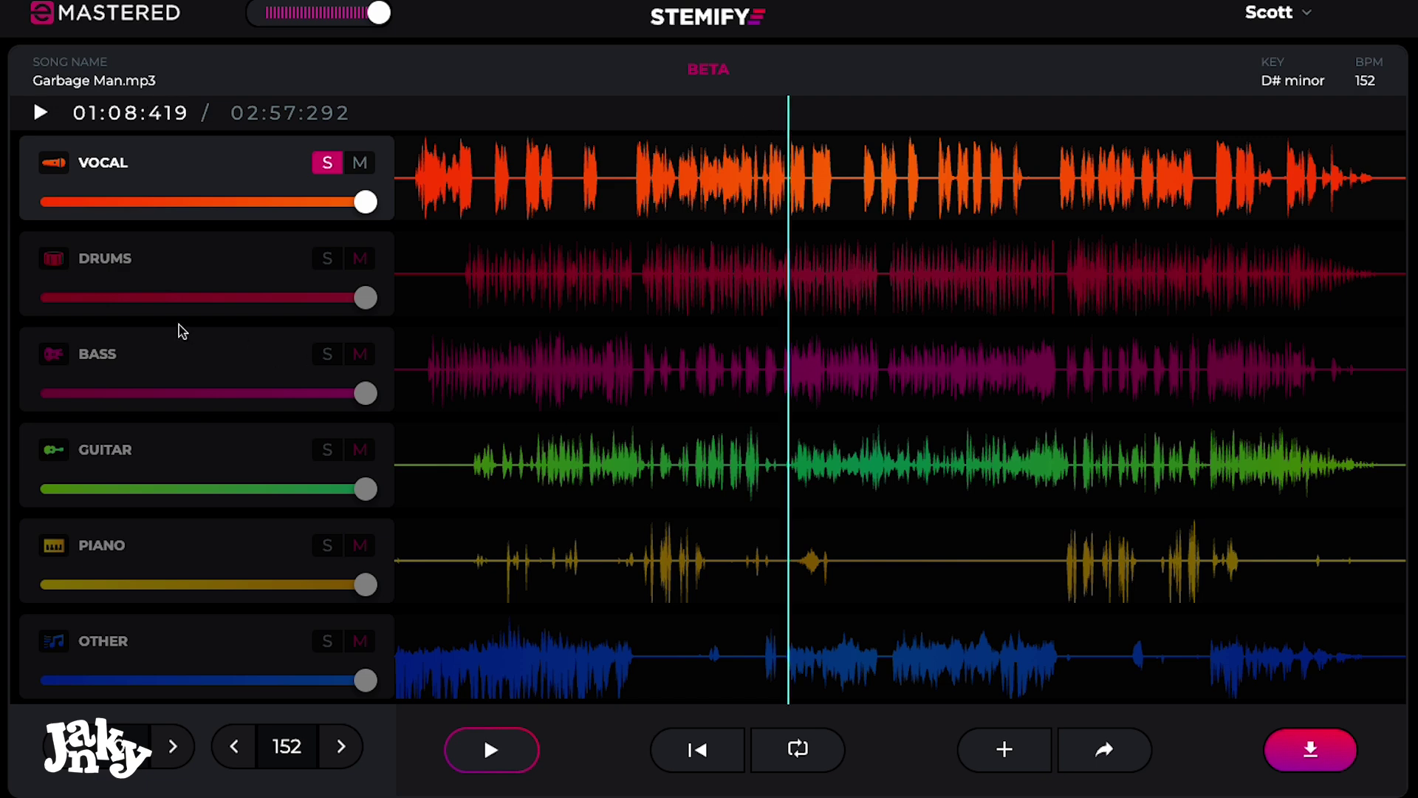
- Replace the vocal solo with drums plus bass, then add guitar and play from 1:08
left_click(324, 165)
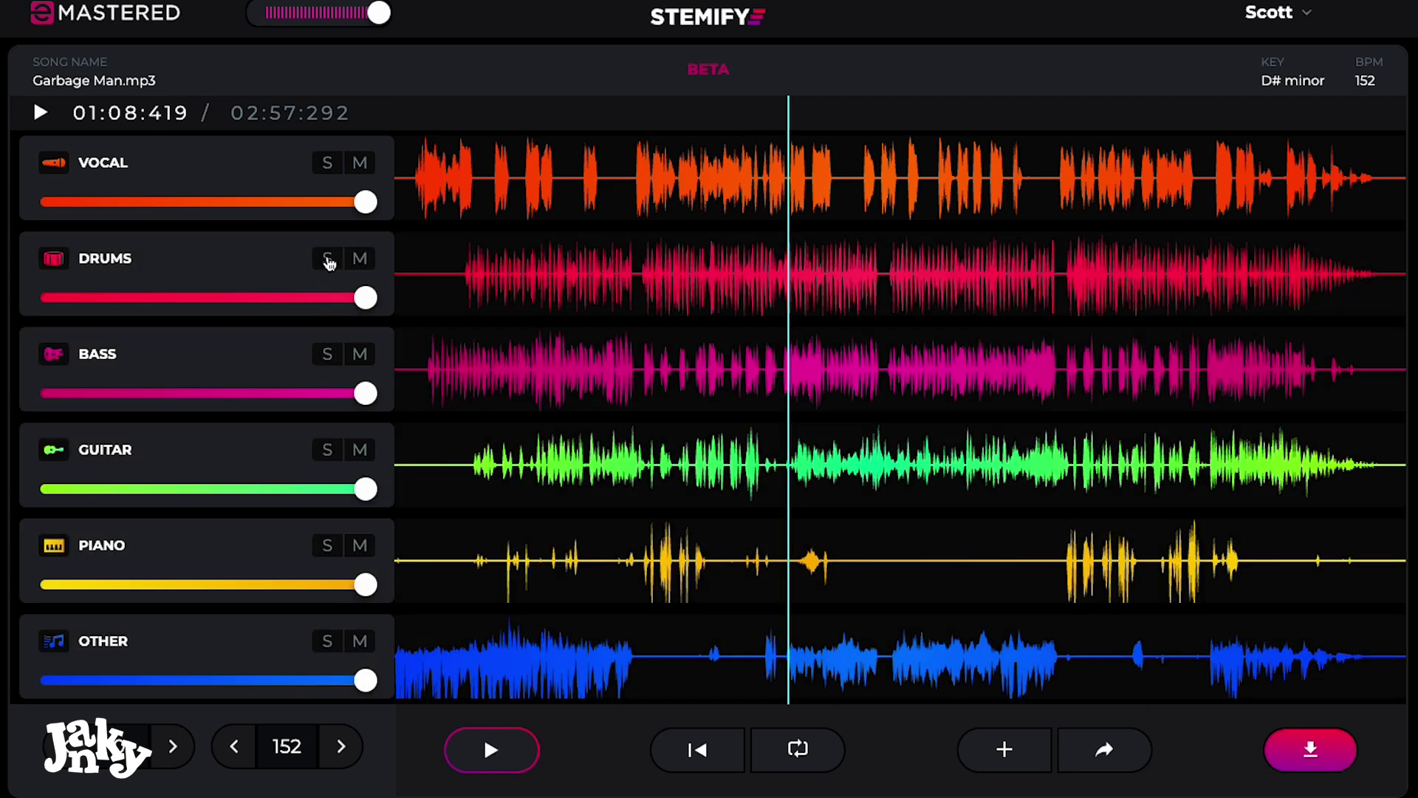
left_click(328, 261)
left_click(324, 358)
key("space")
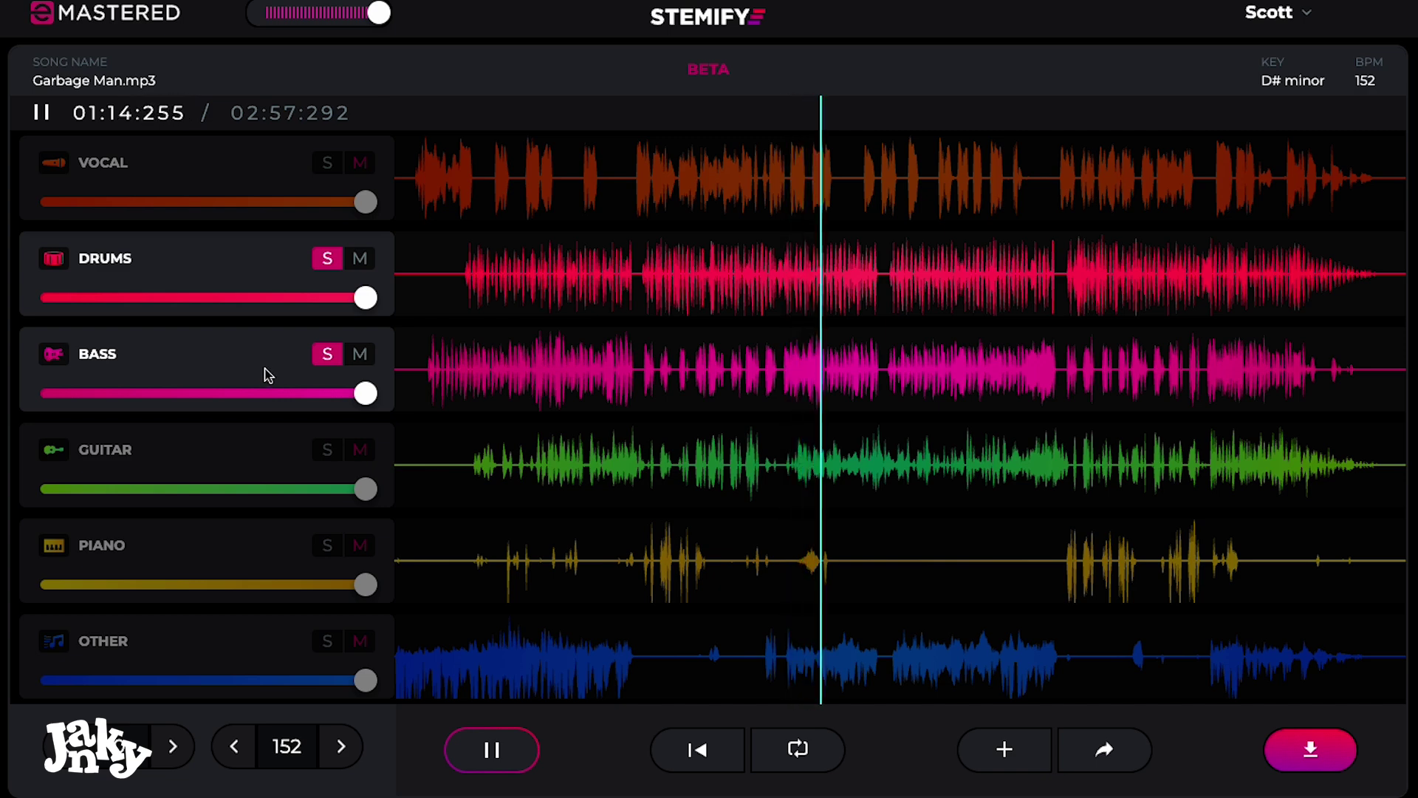
left_click(789, 120)
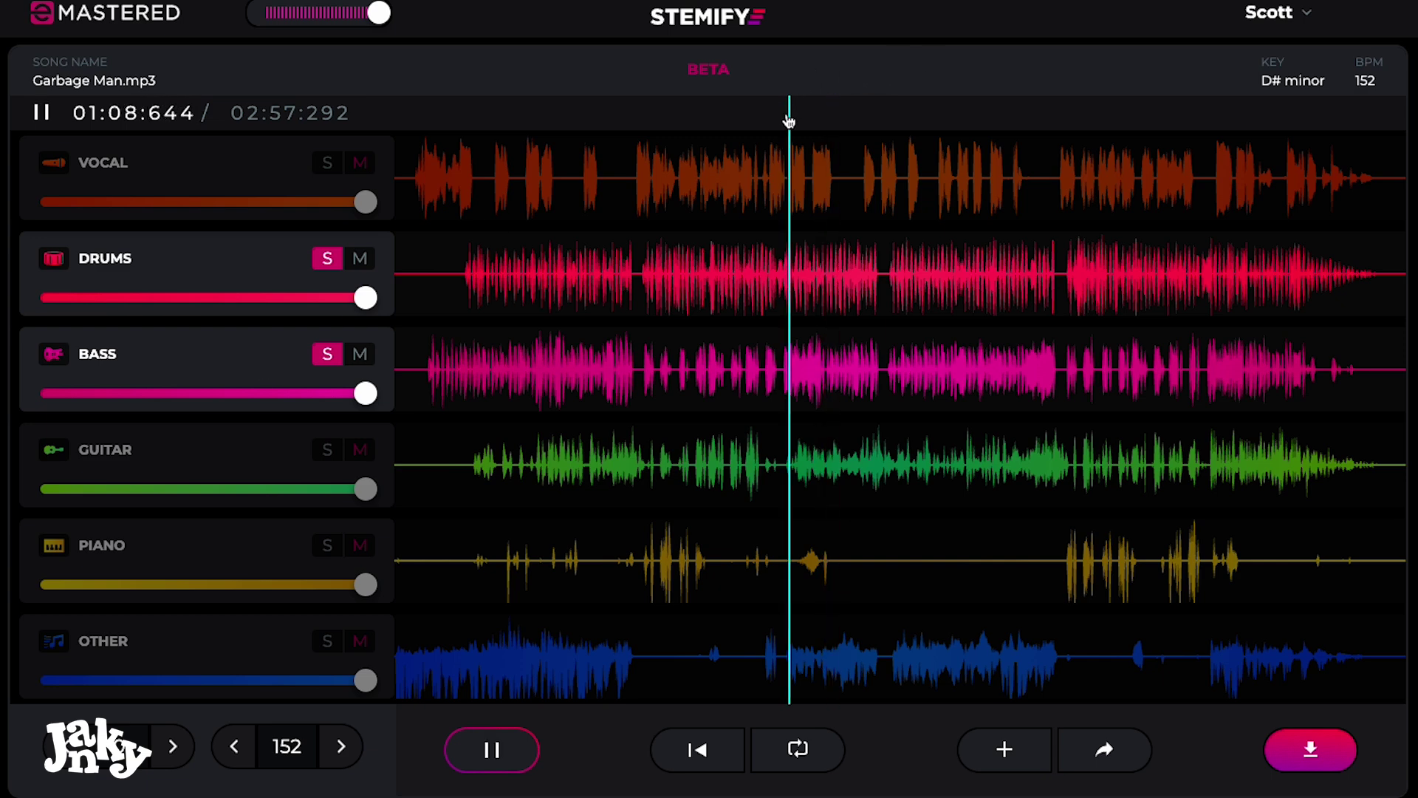
left_click(328, 452)
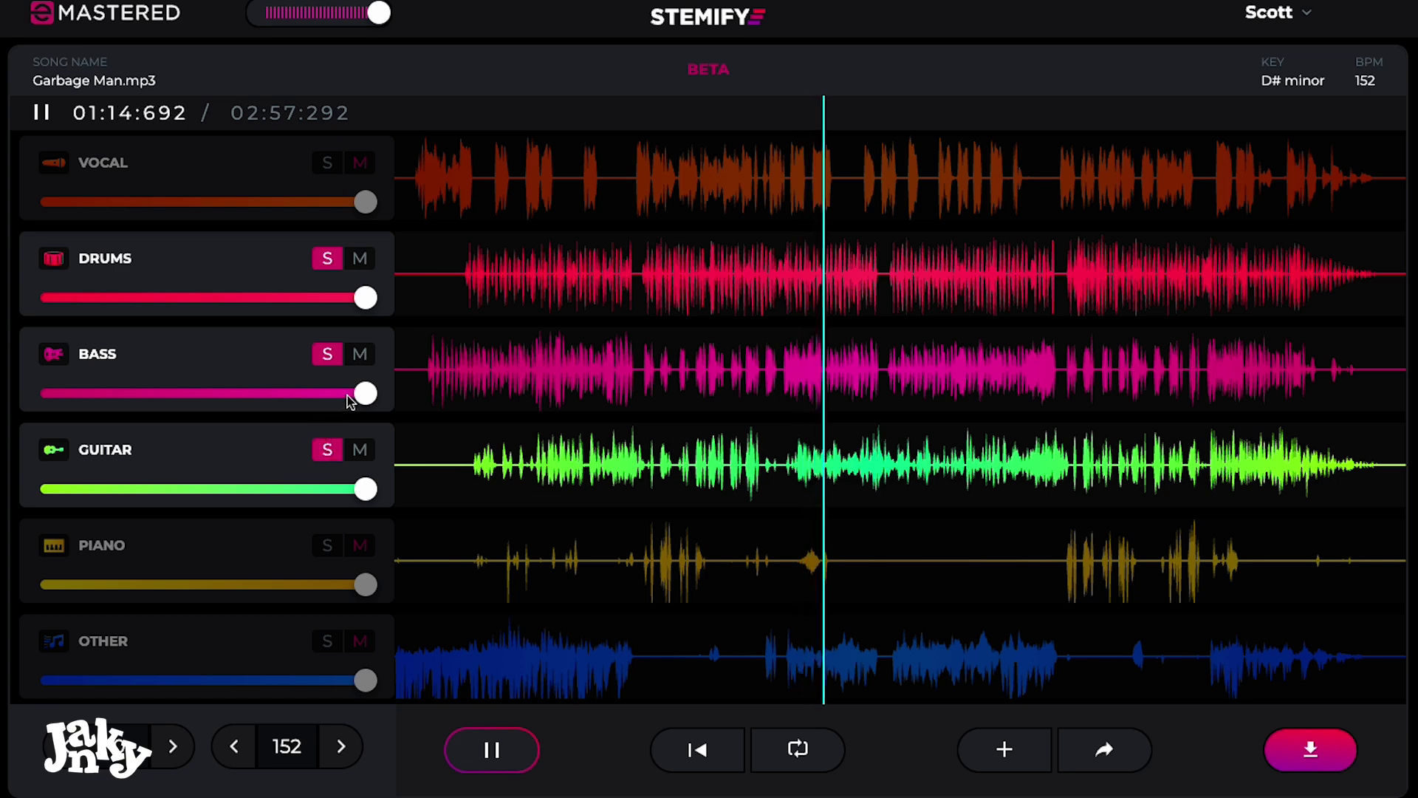
- Drop bass and drums from the solo mix, leaving guitar alone, and pause at 1:22
left_click(320, 357)
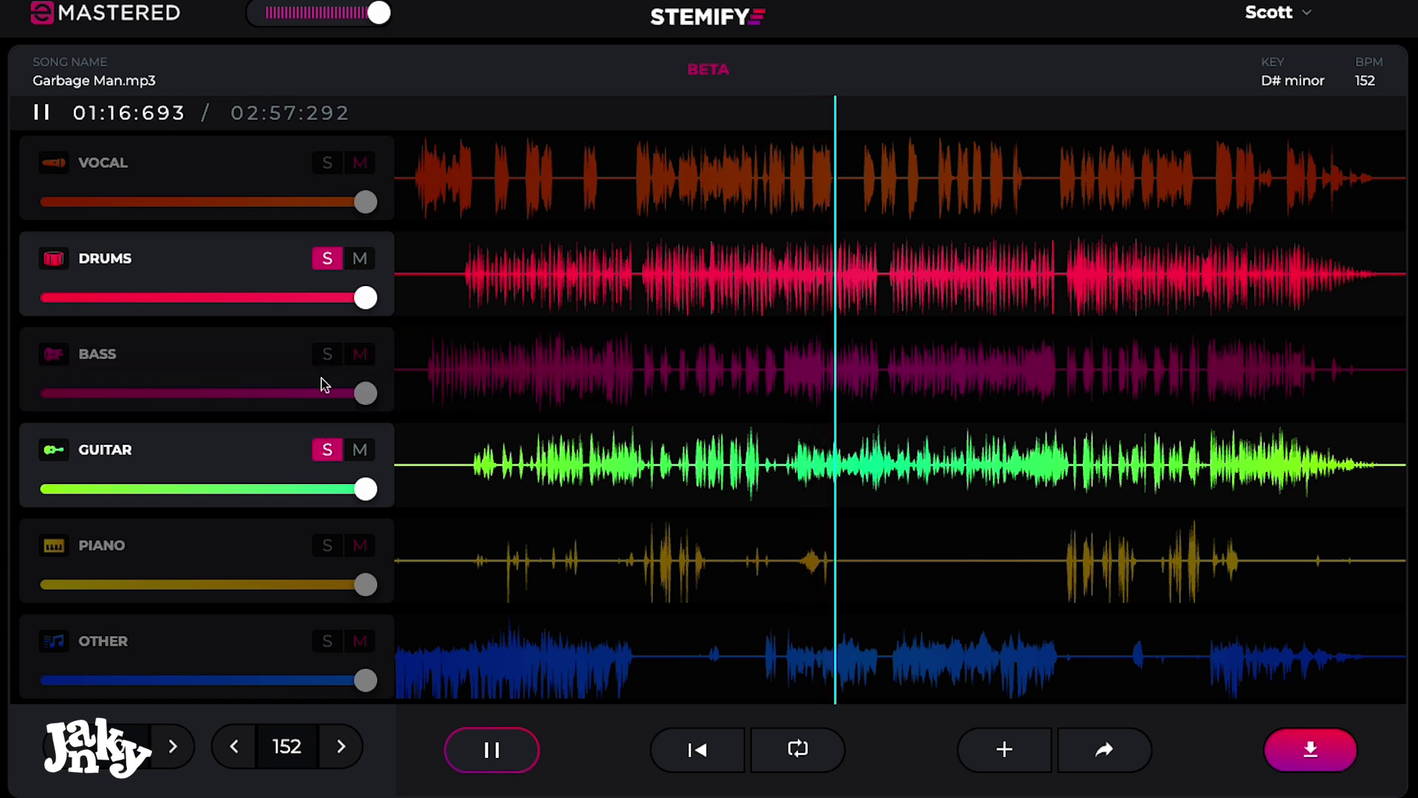
left_click(326, 260)
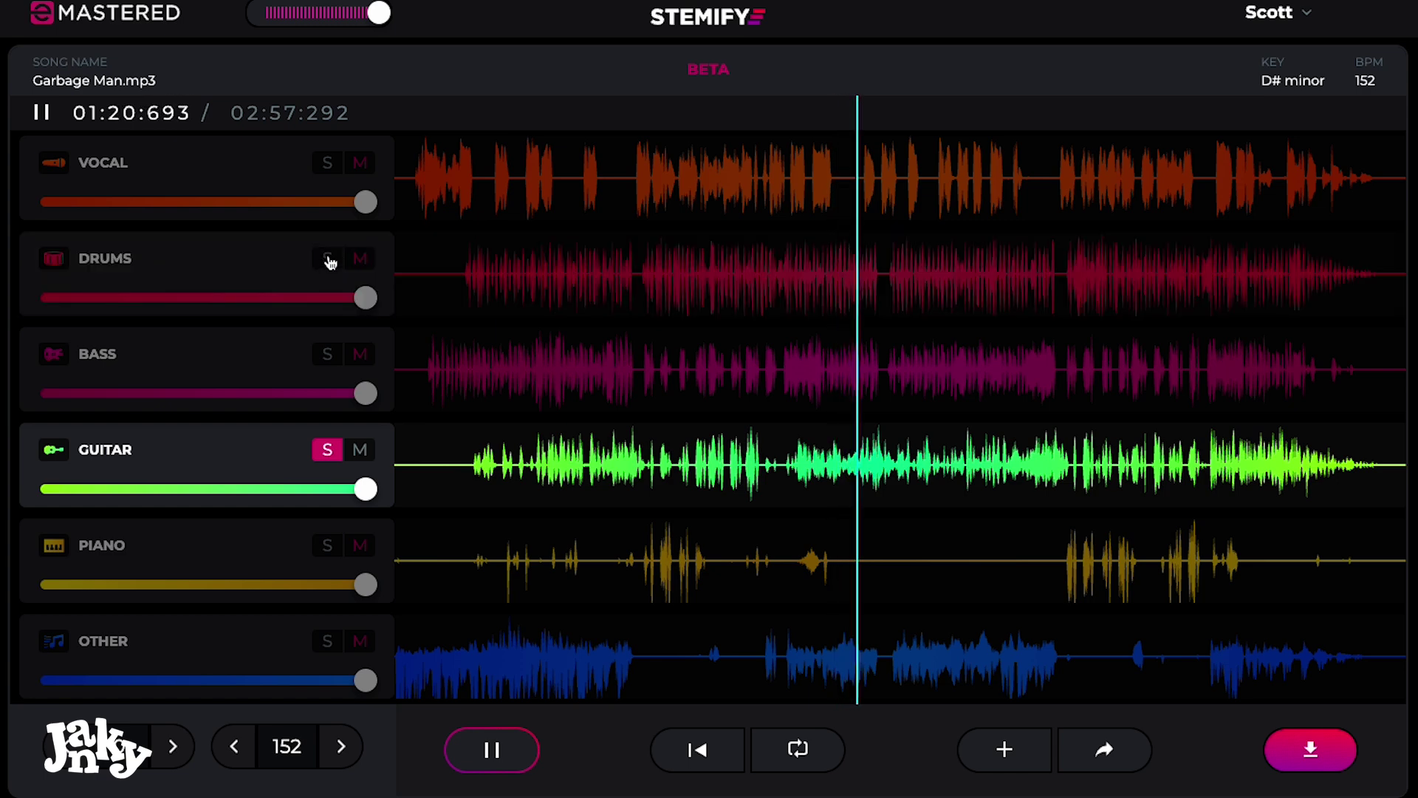
key("space")
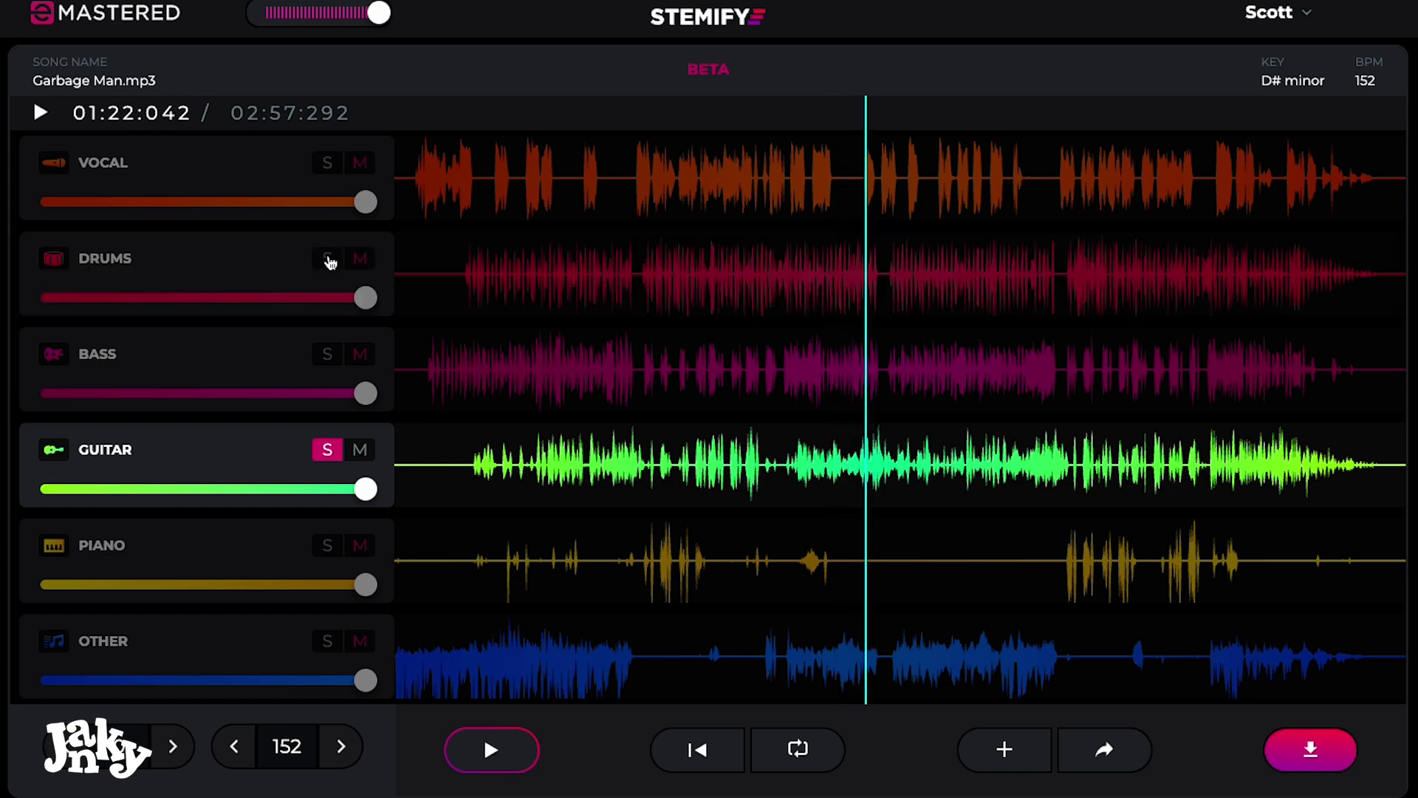
- Swap the guitar solo for the Other stem, audition it at 1:05 and the start, pausing at 0:12
left_click(327, 452)
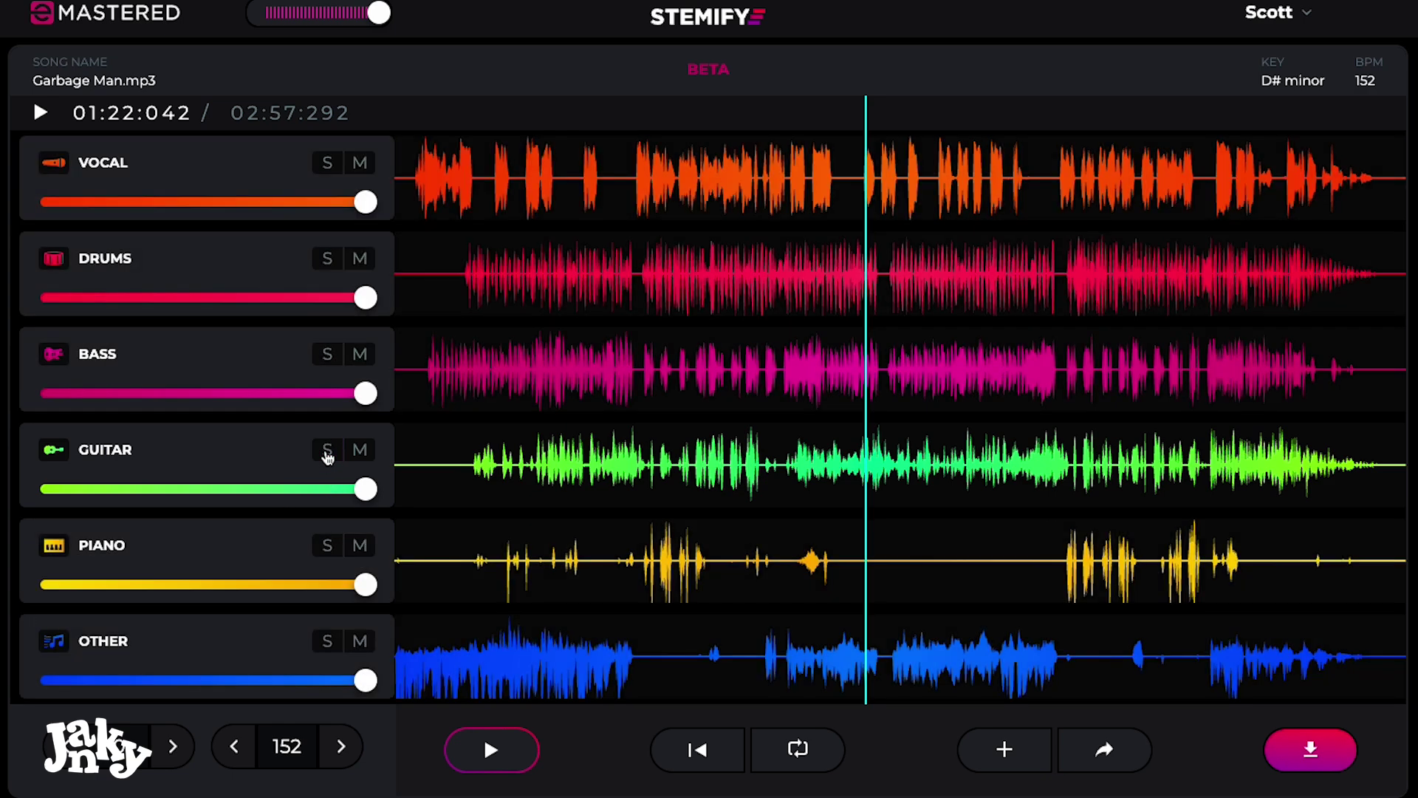
left_click(328, 642)
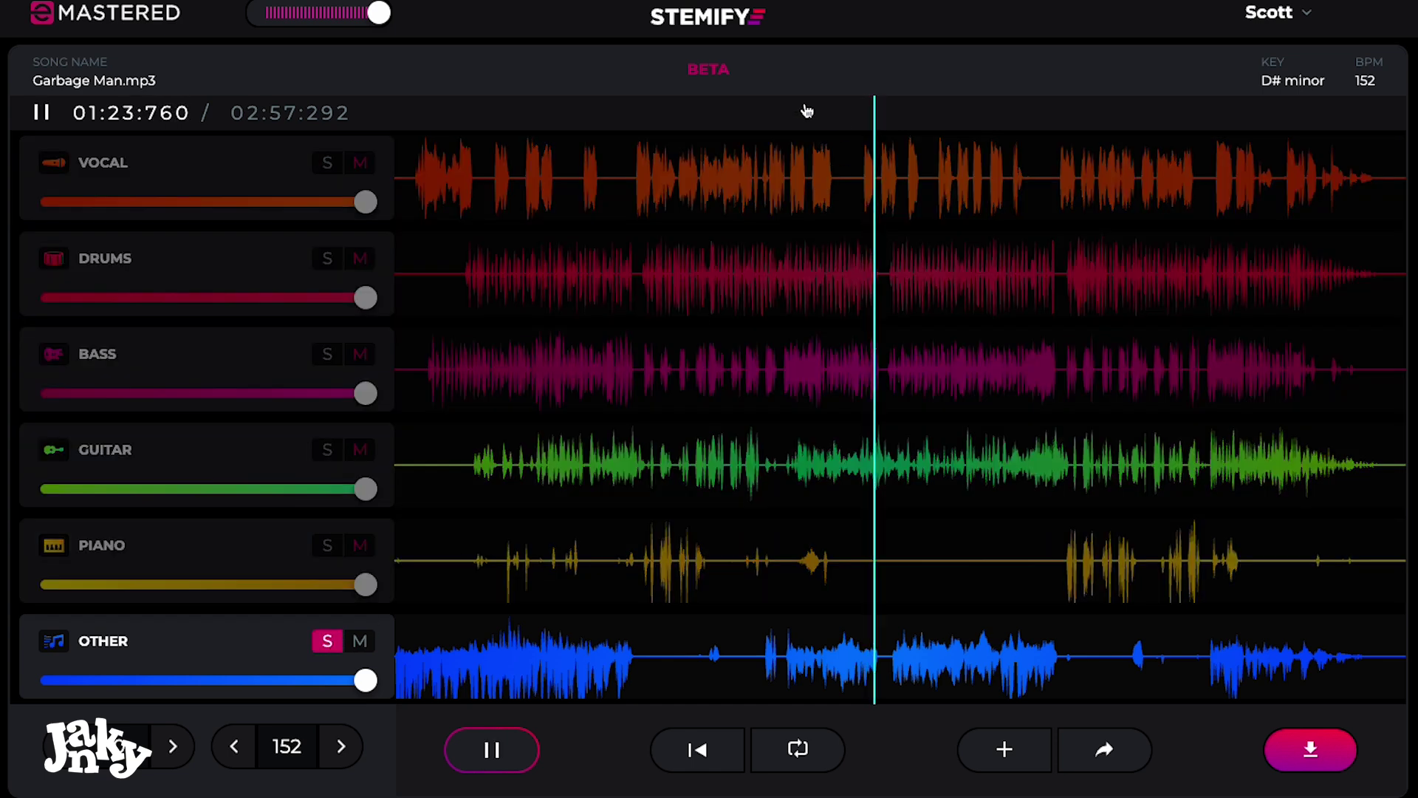
left_click(770, 124)
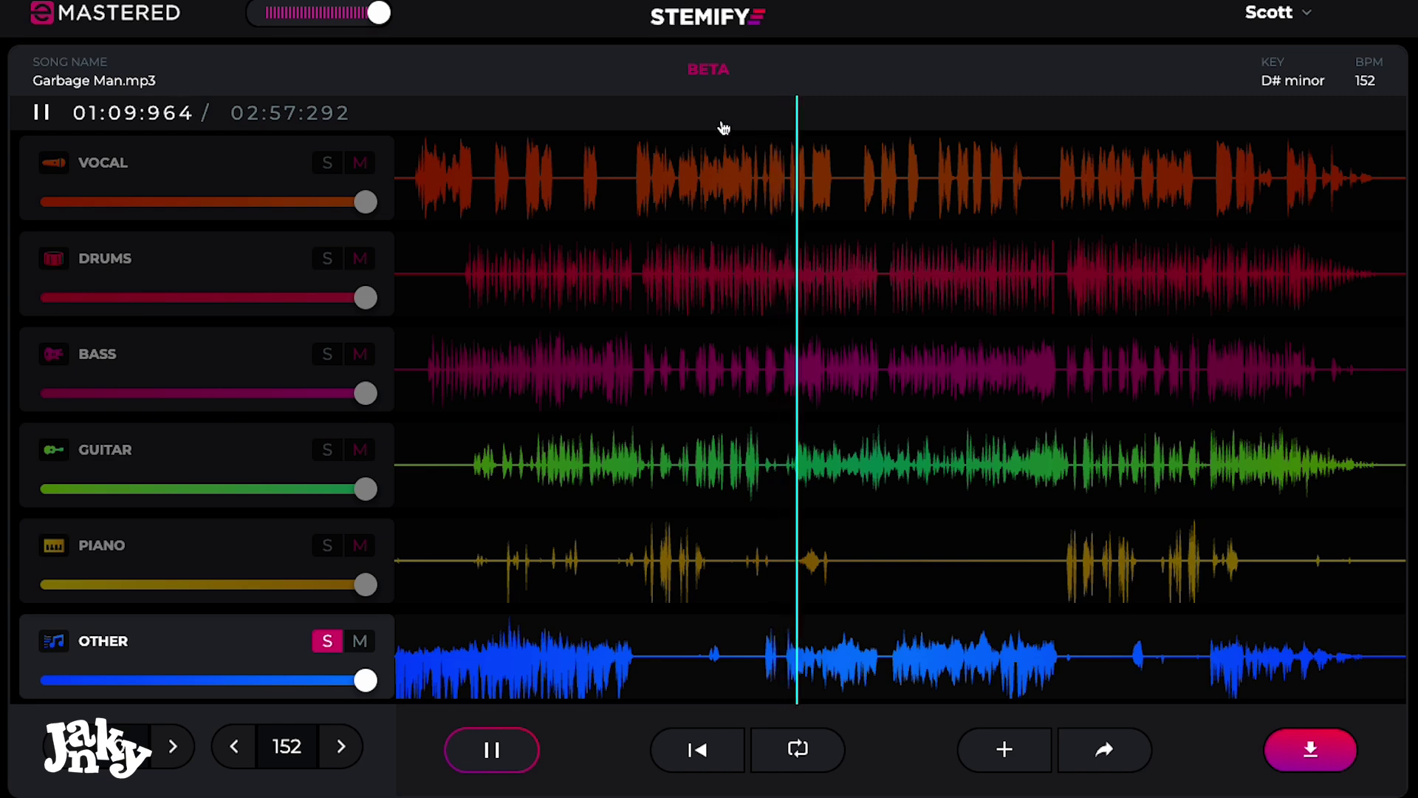
left_click(424, 124)
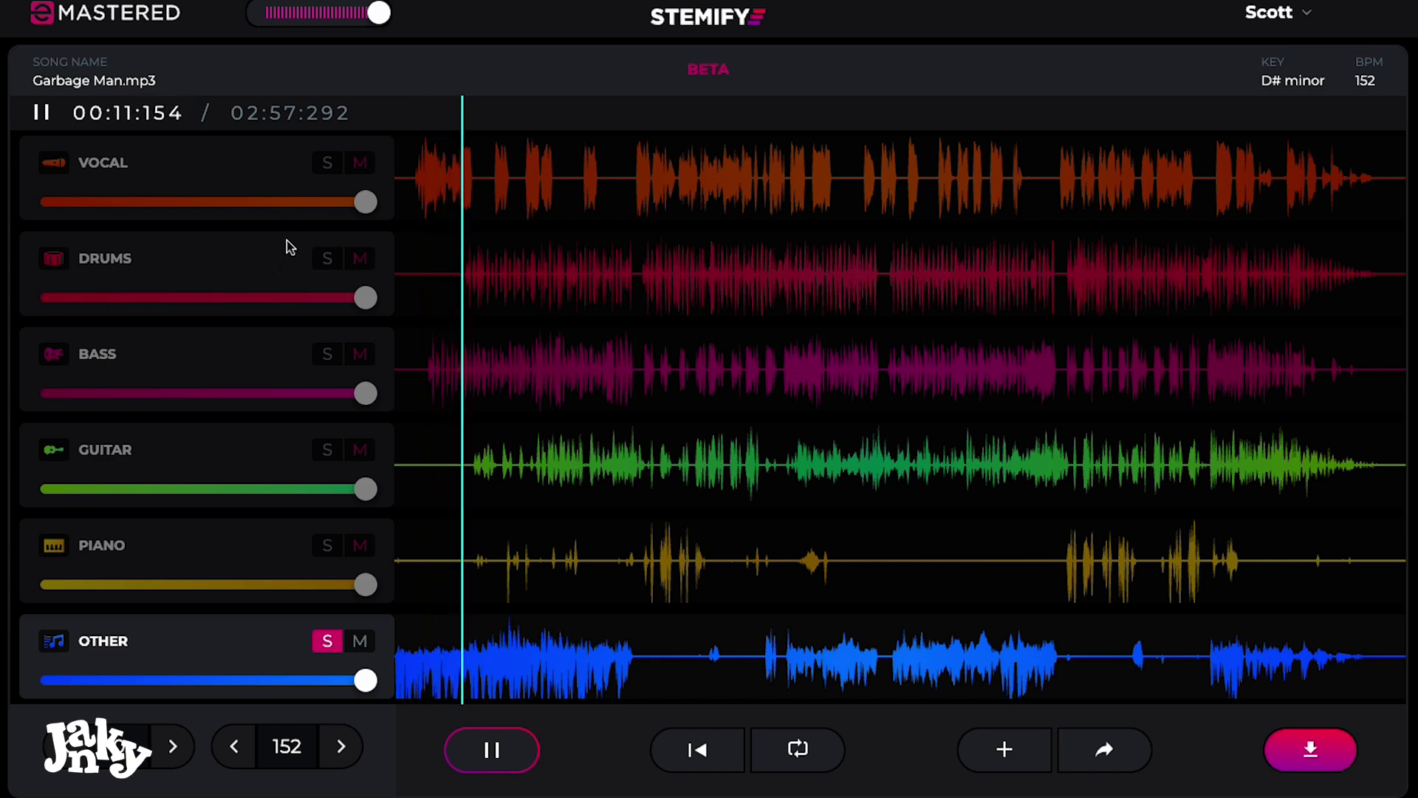
key("space")
- Unsolo Other, play the soloed piano from about 1:58, then switch the solo to bass
left_click(327, 640)
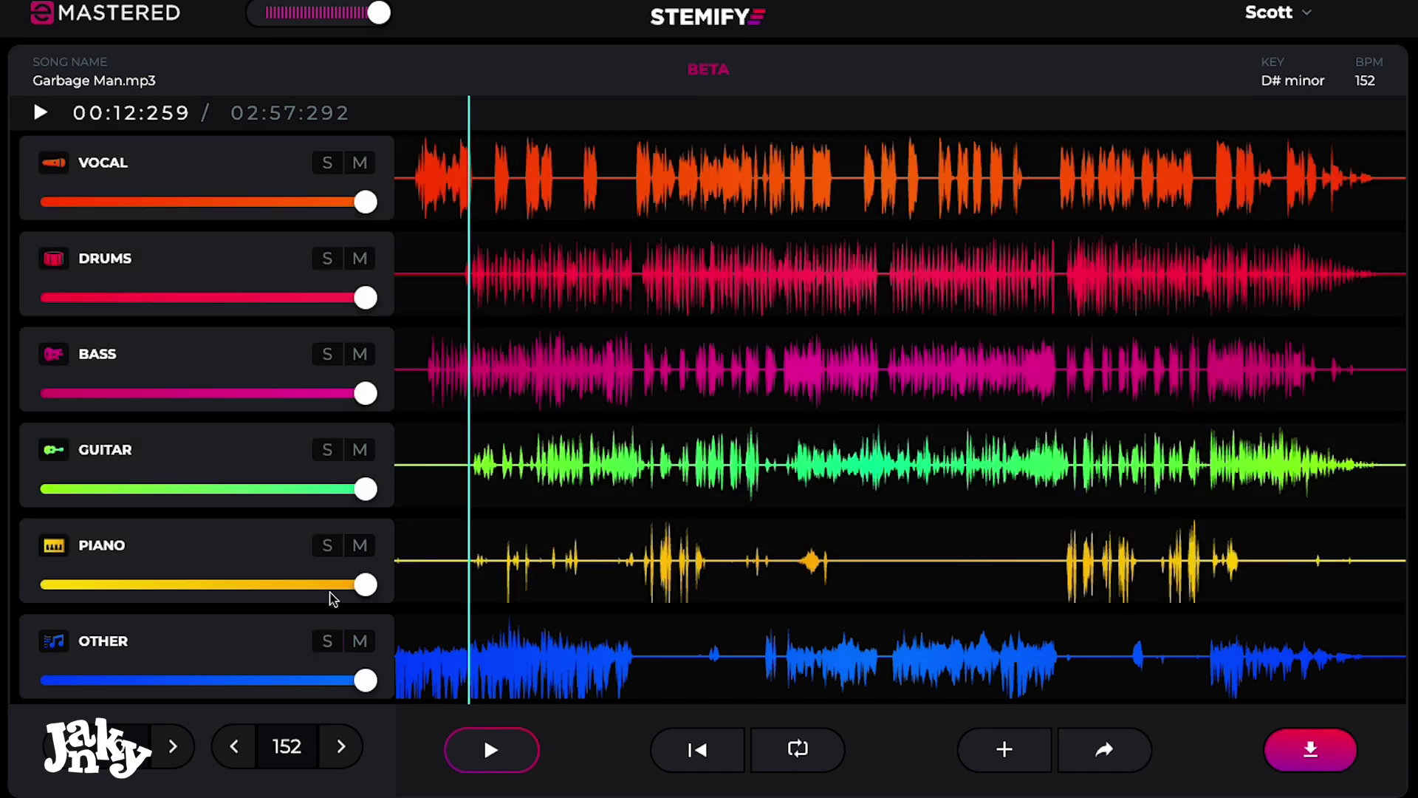
left_click(328, 545)
key("space")
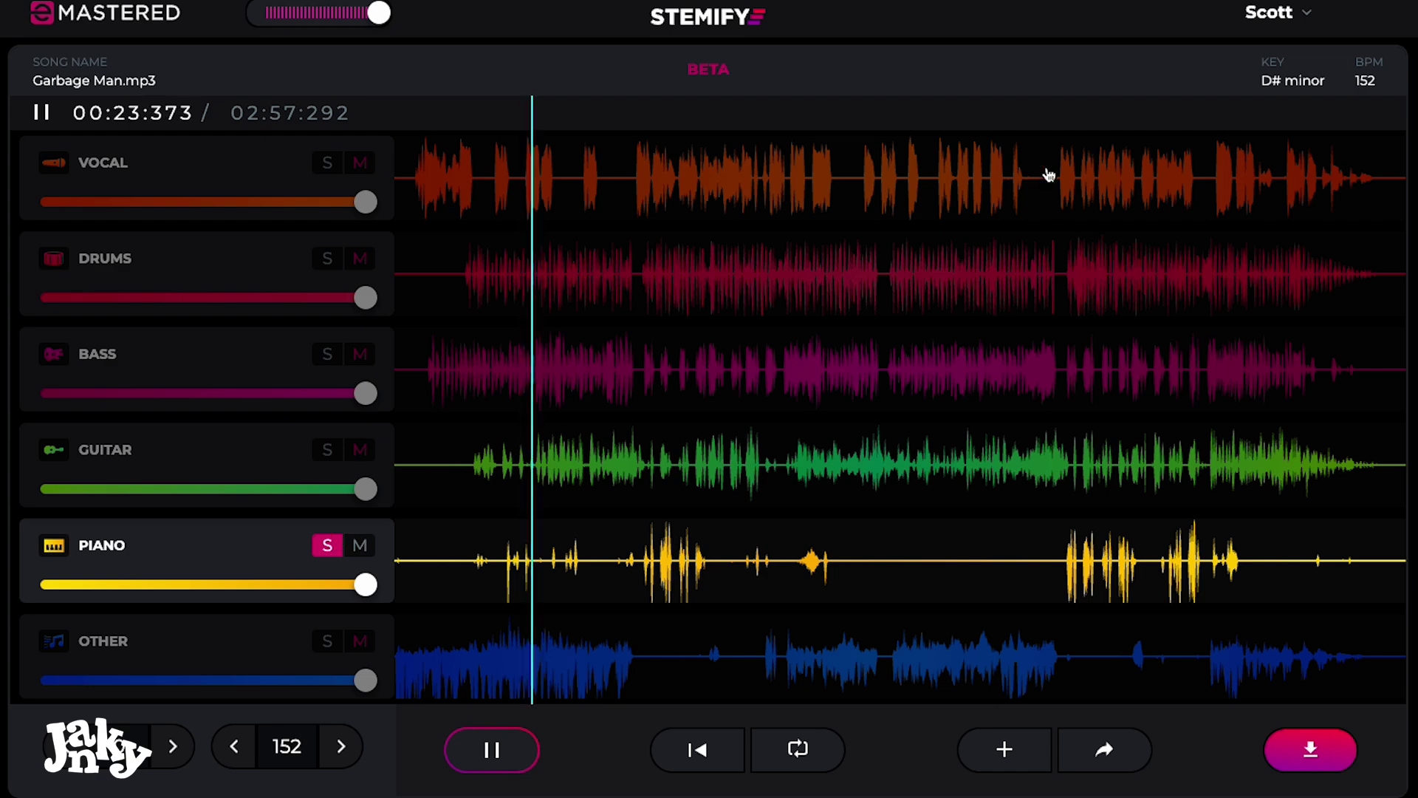
left_click(1069, 122)
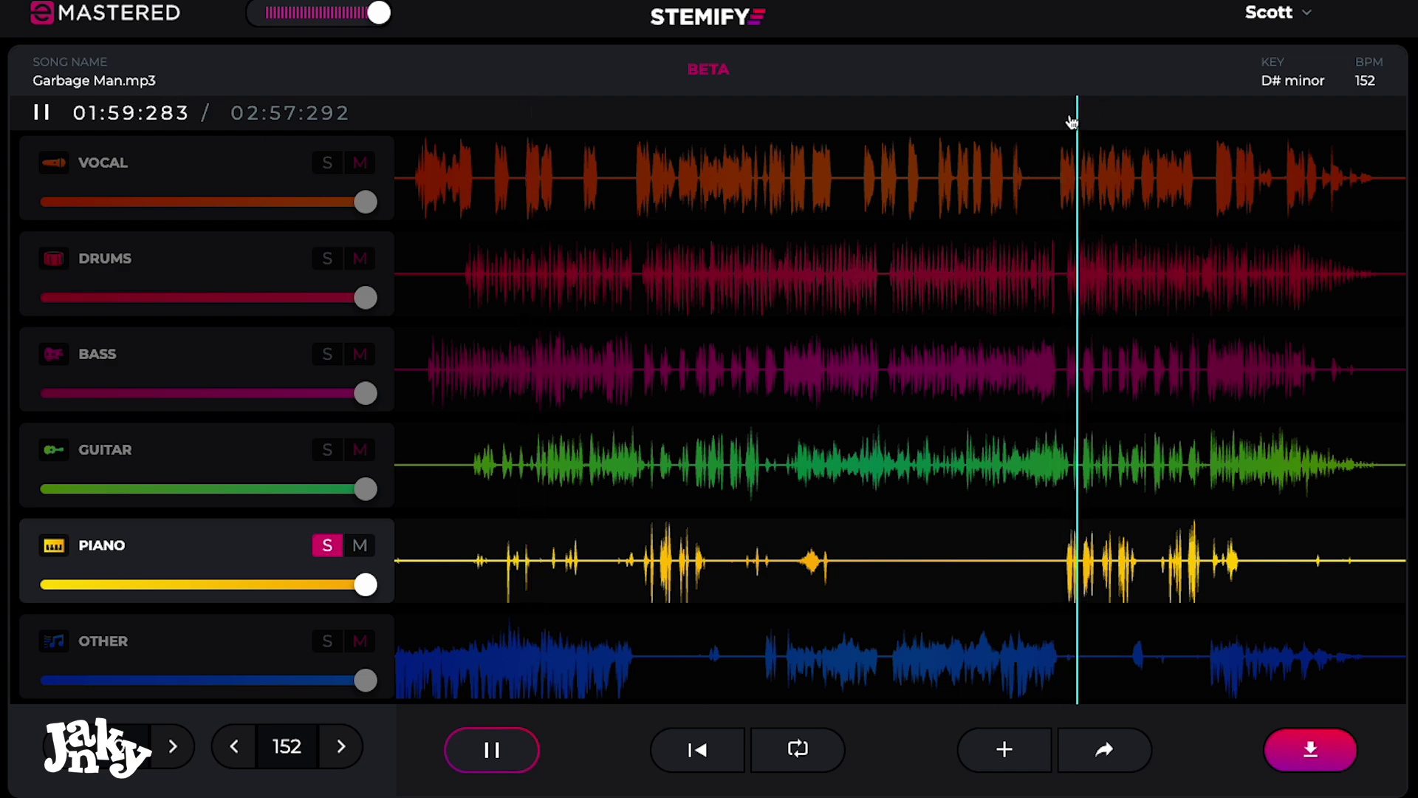
left_click(322, 545)
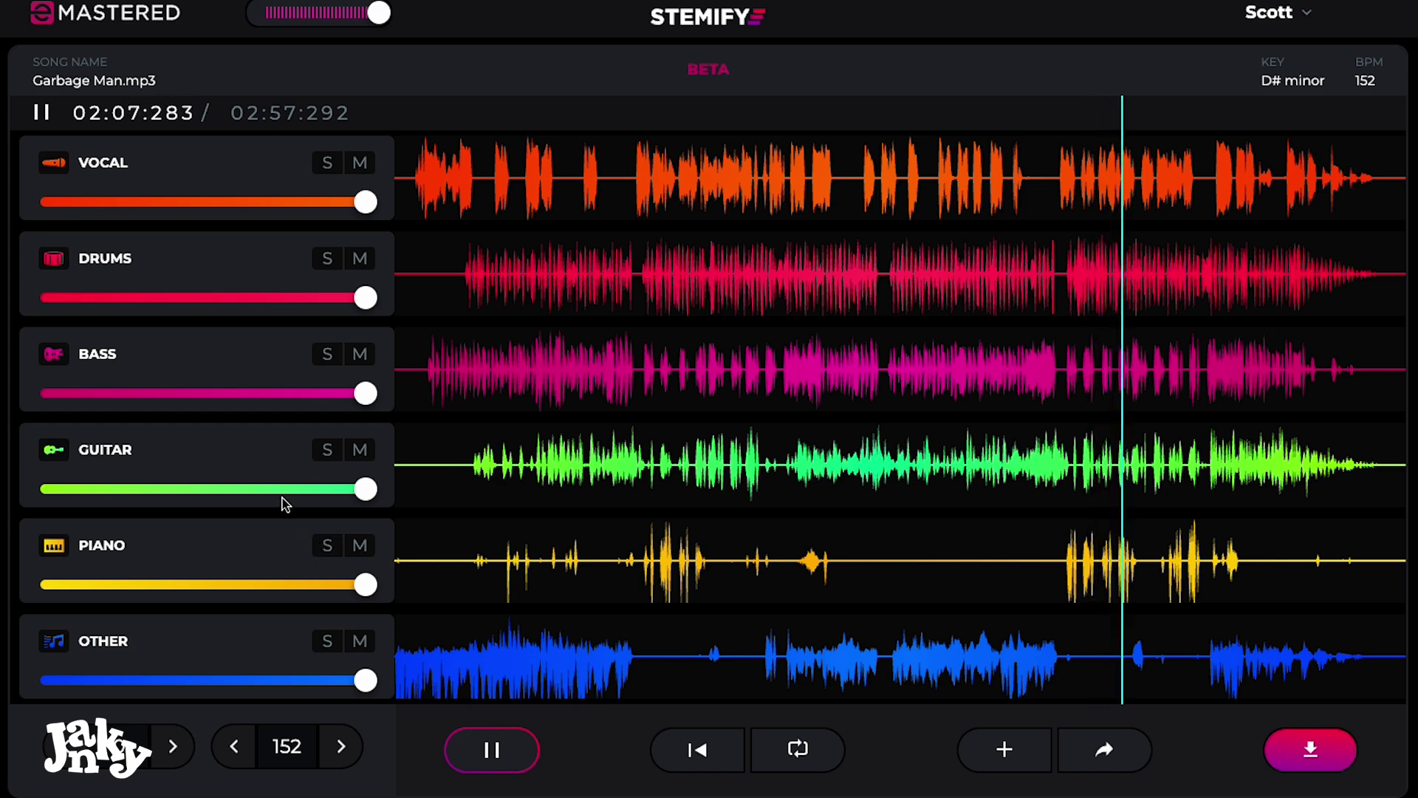
left_click(327, 355)
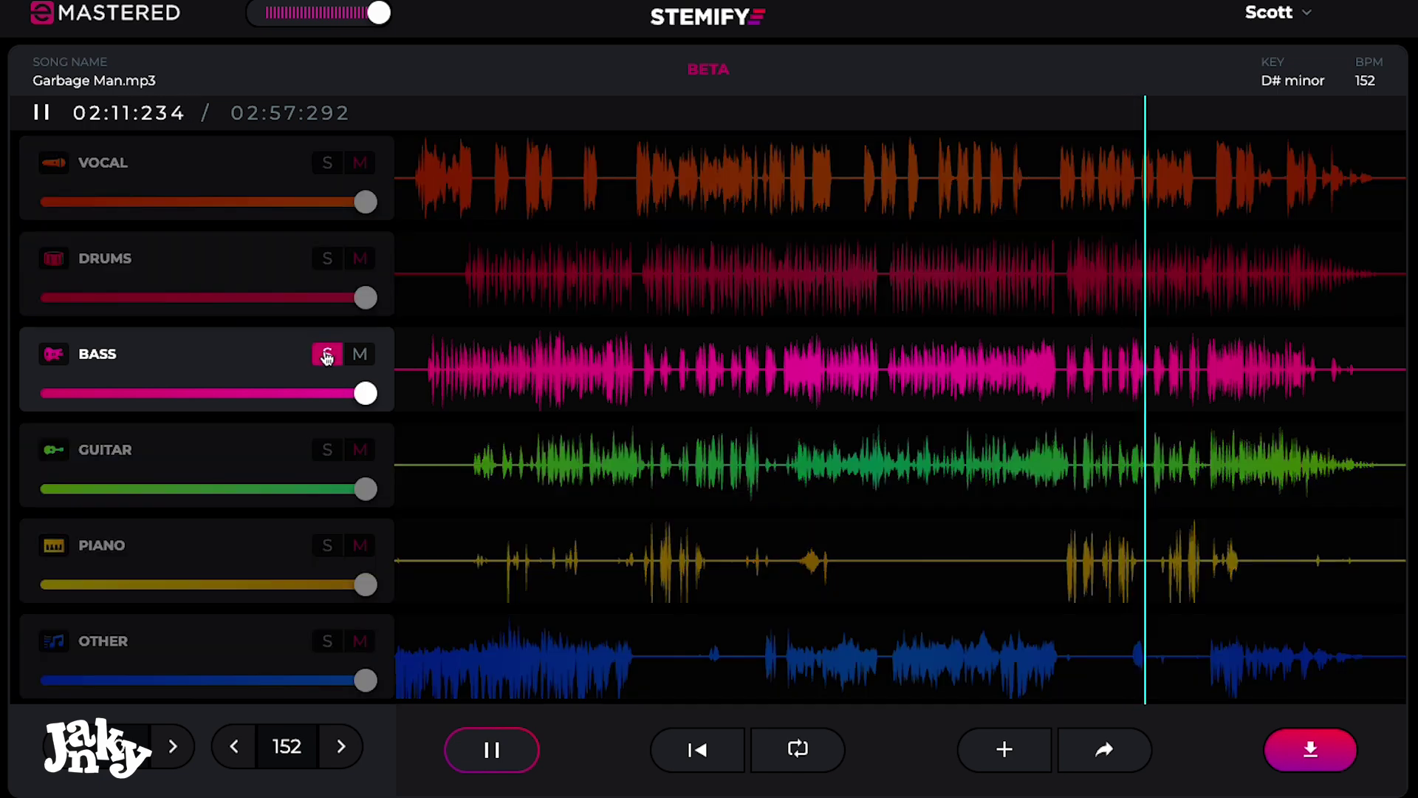
- Briefly solo drums instead of bass, then return to bass alone and pause
left_click(327, 357)
left_click(327, 262)
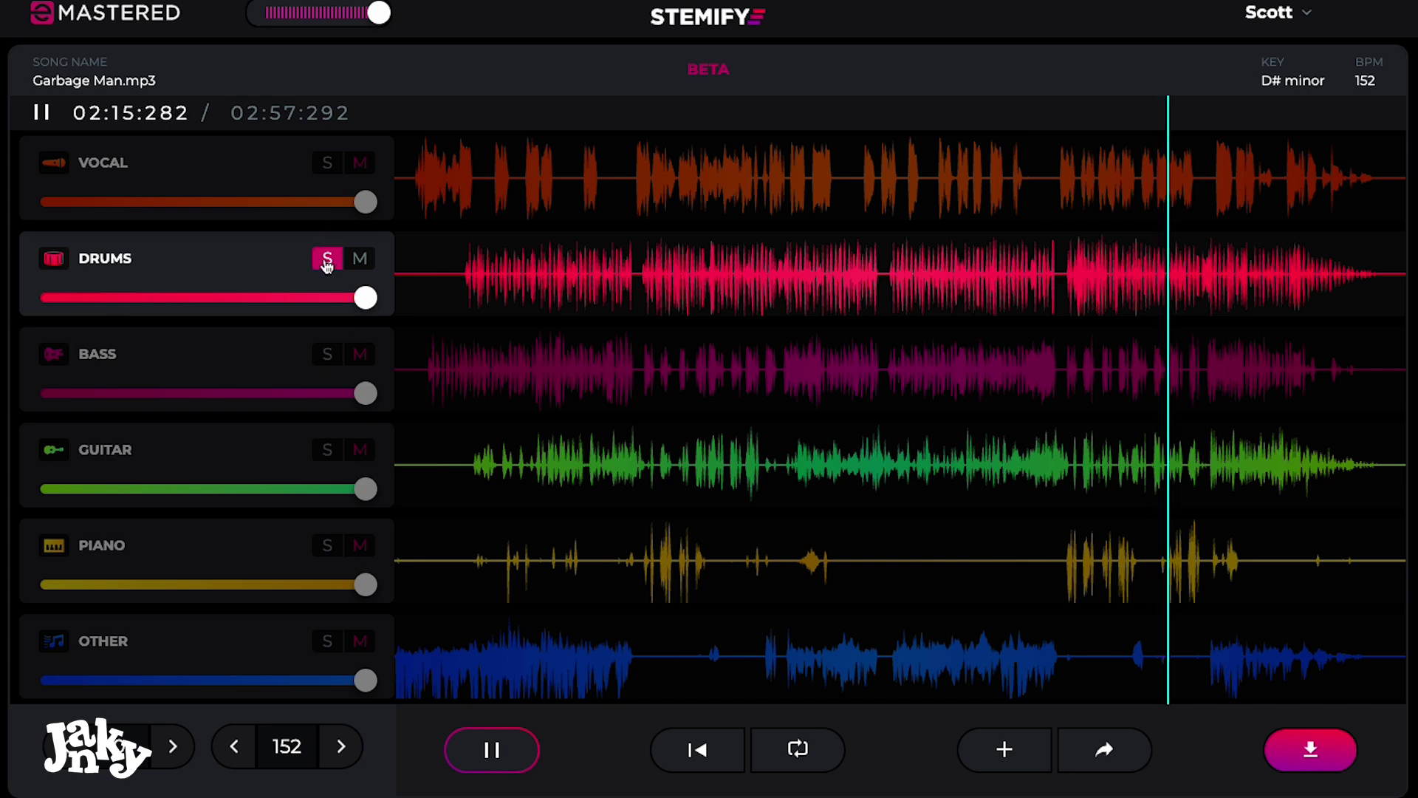
left_click(328, 263)
left_click(329, 356)
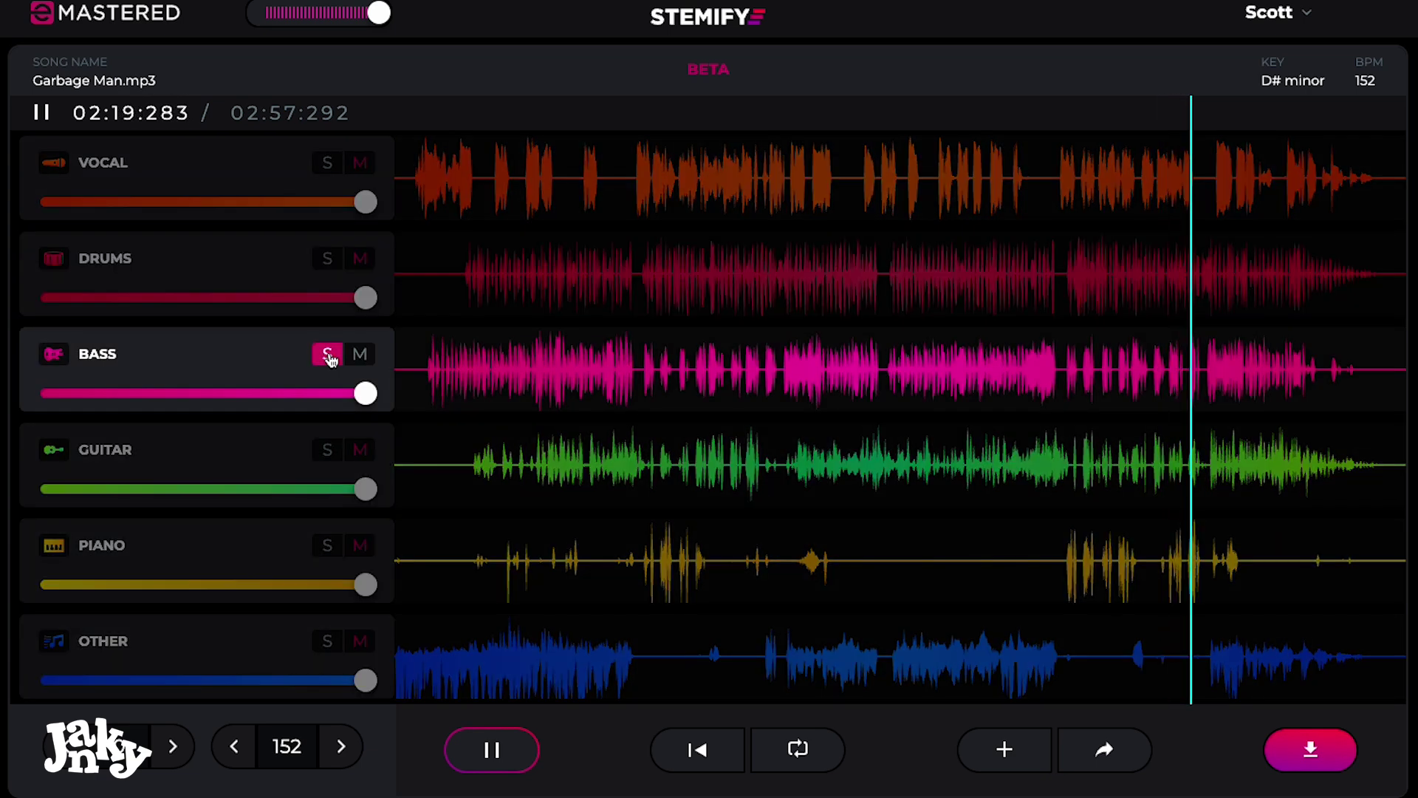
key("space")
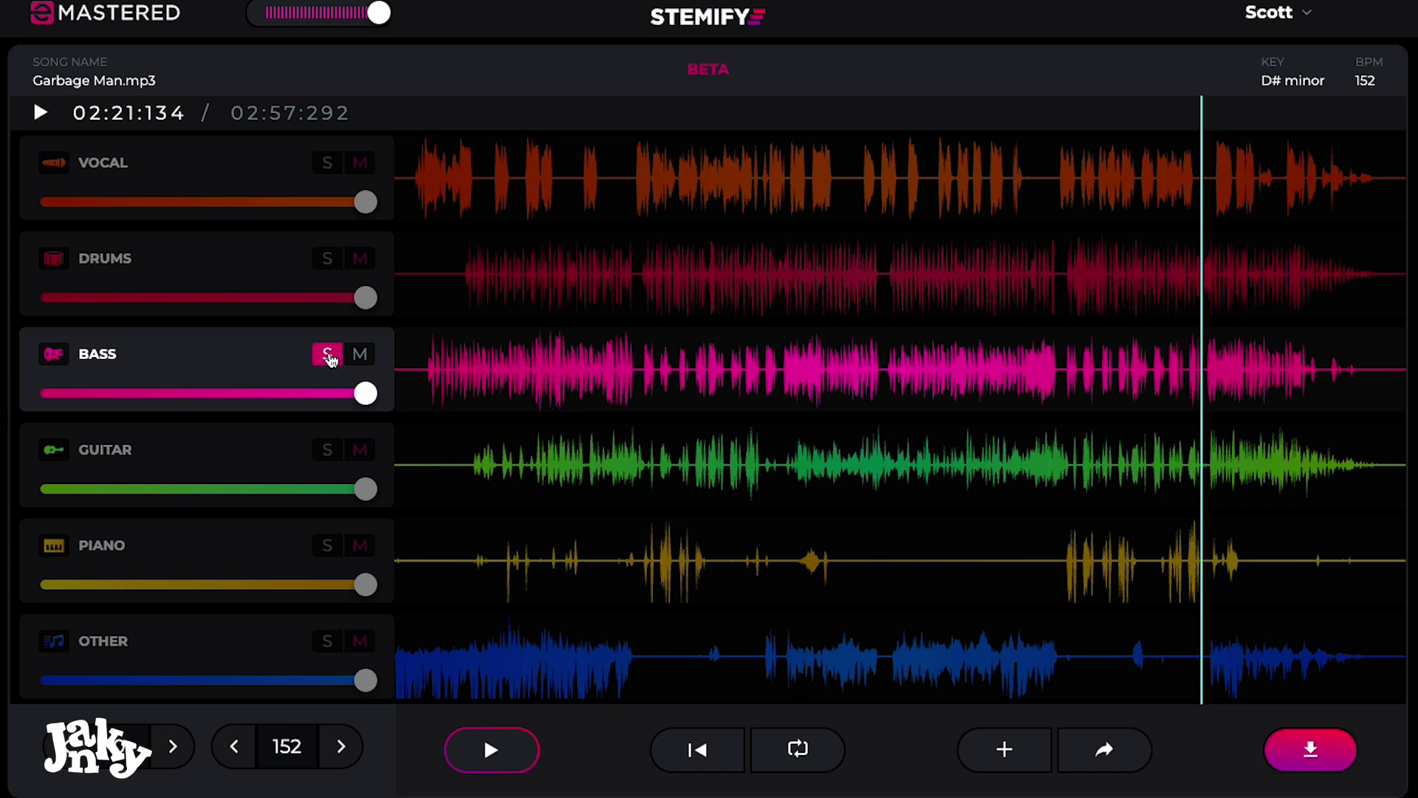
- Play drums together with the bass solo, then remove drums and pause at 2:33
left_click(327, 259)
key("space")
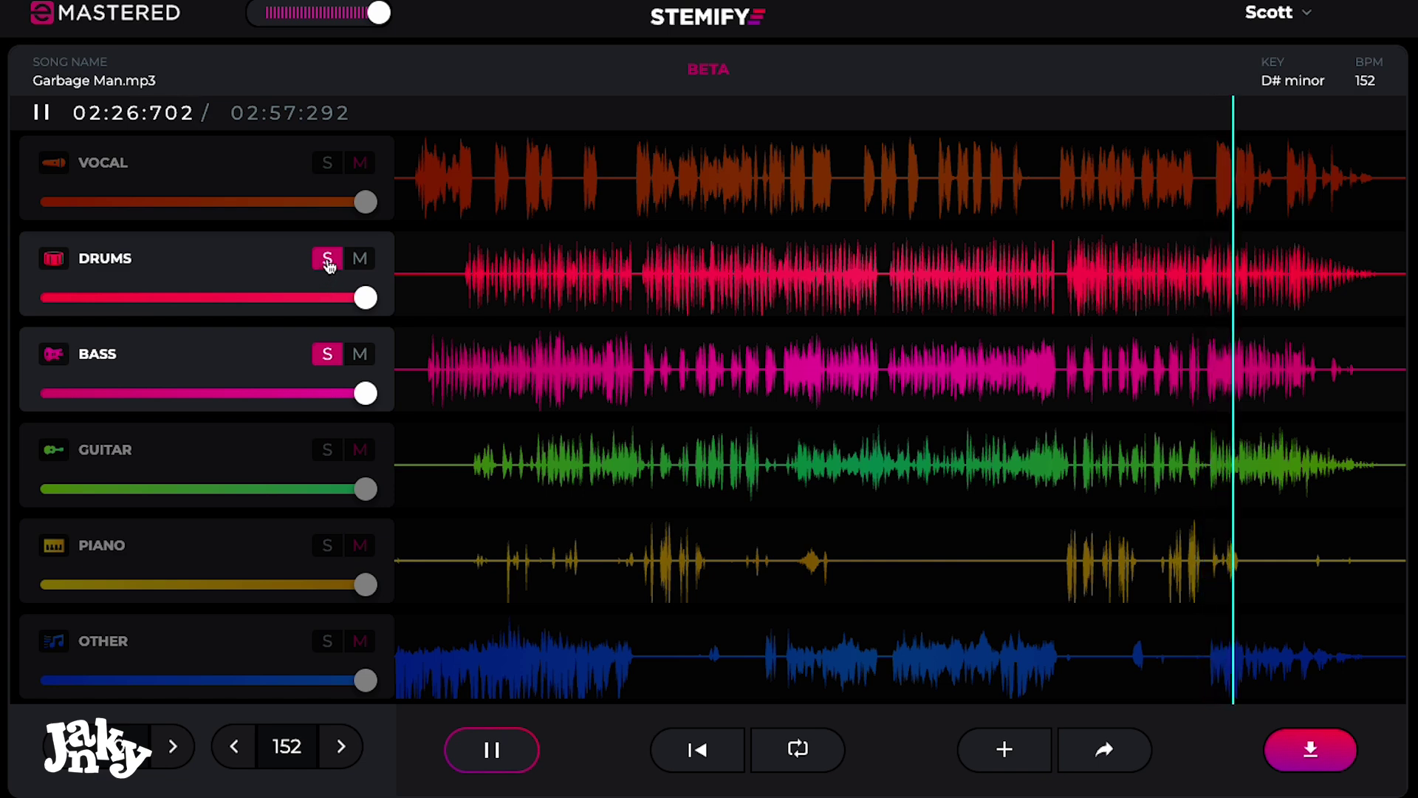
left_click(327, 258)
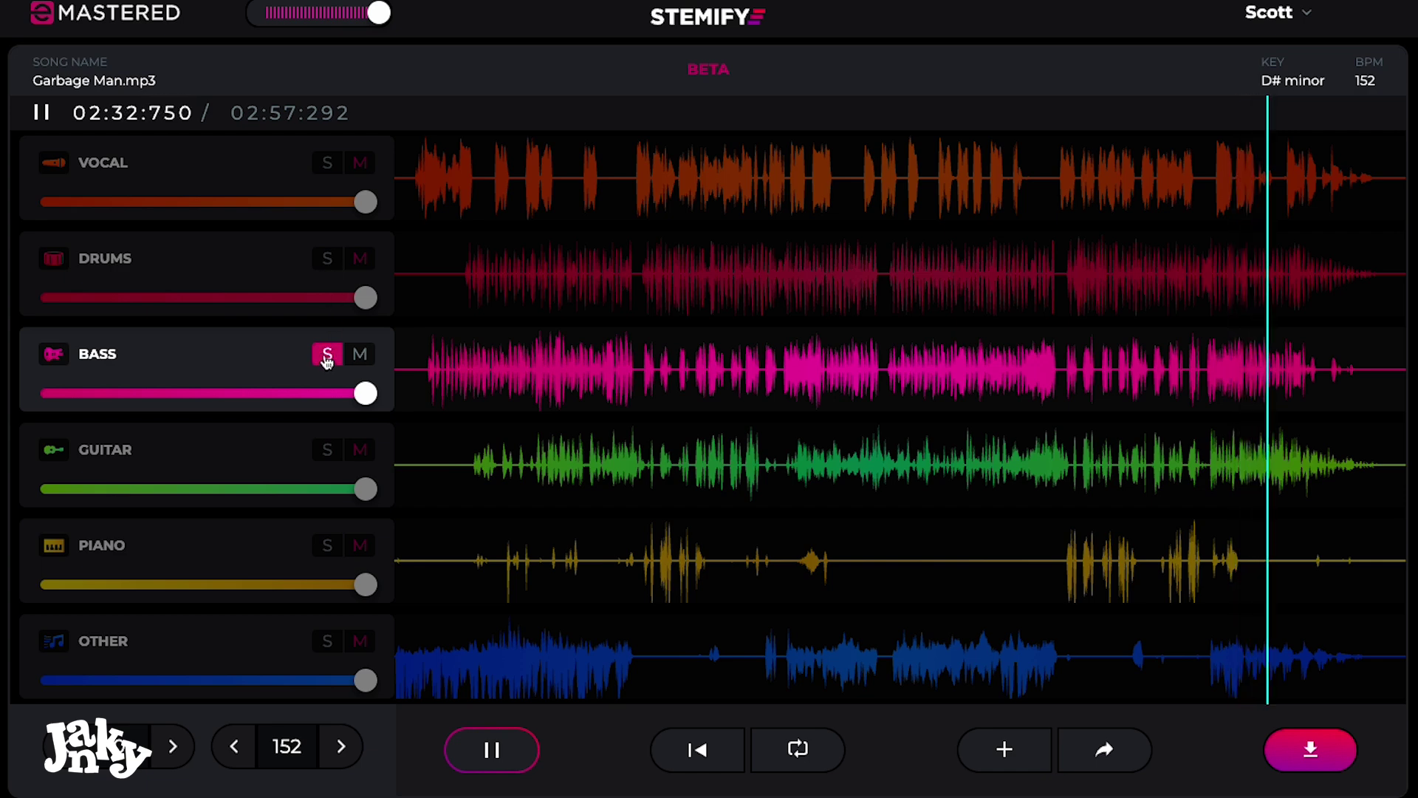
key("space")
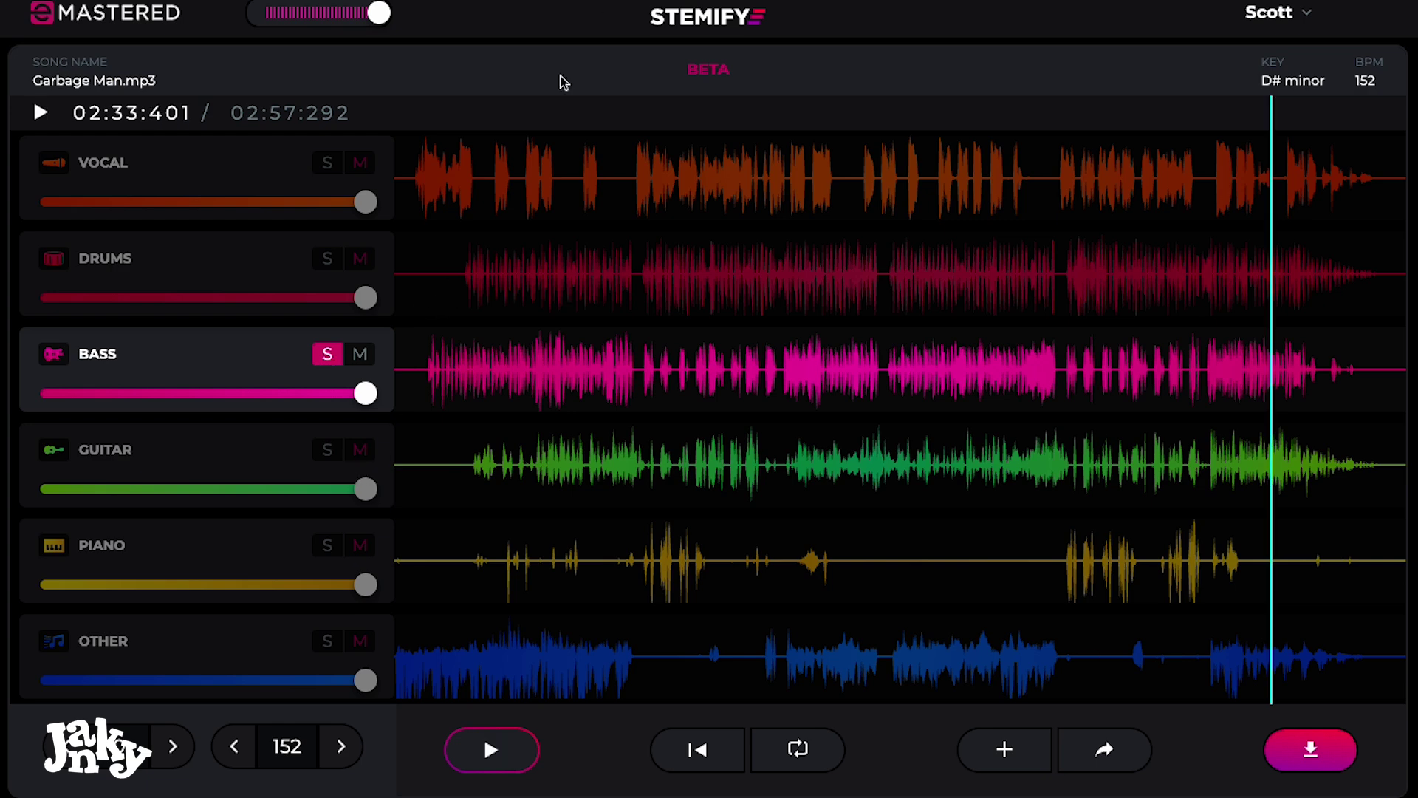
- Upload Express Yourself.mp3 as a new song for six-stem separation
left_click(1005, 750)
left_click_drag(1352, 328, 724, 544)
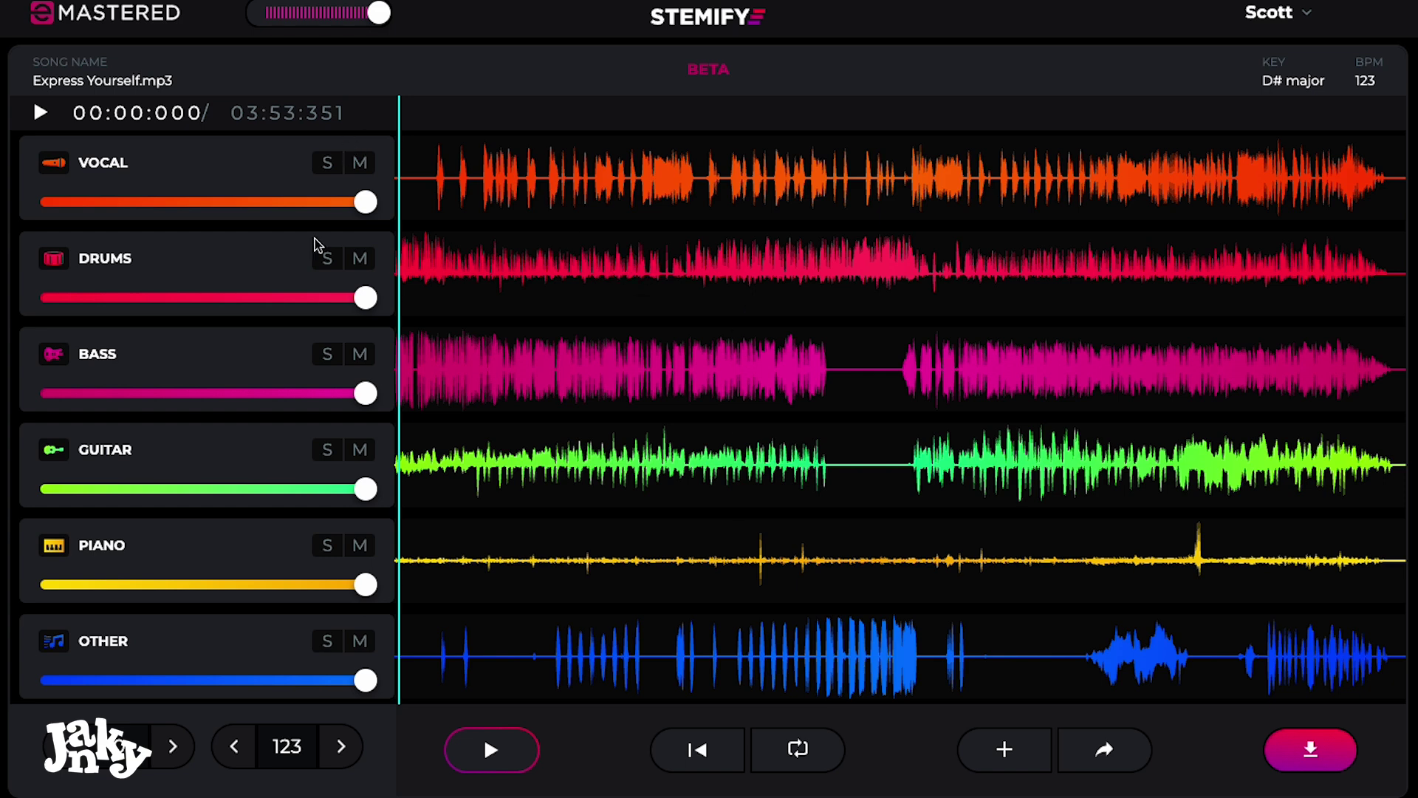
- Play Express Yourself with drums soloed, then all stems, then drums soloed again
left_click(328, 260)
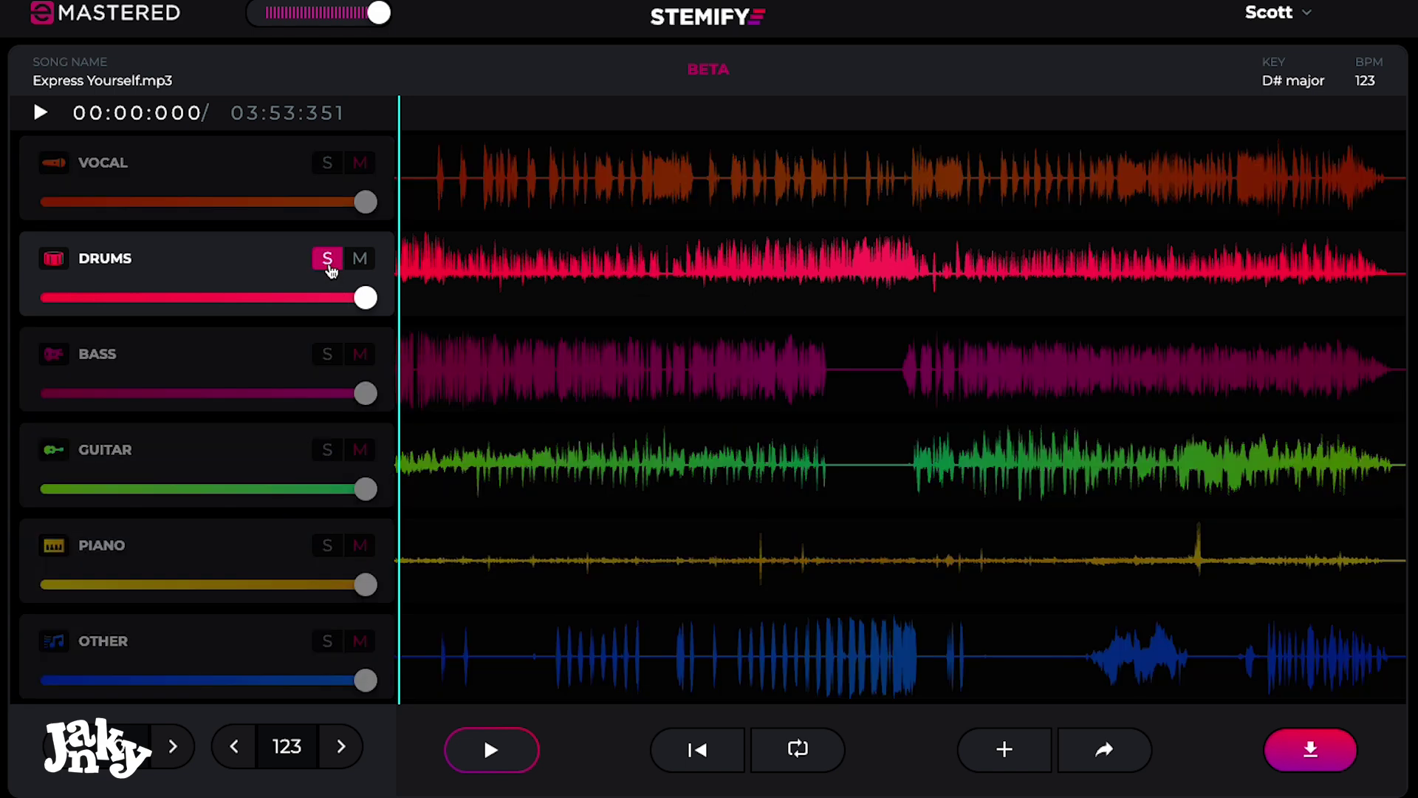
key("space")
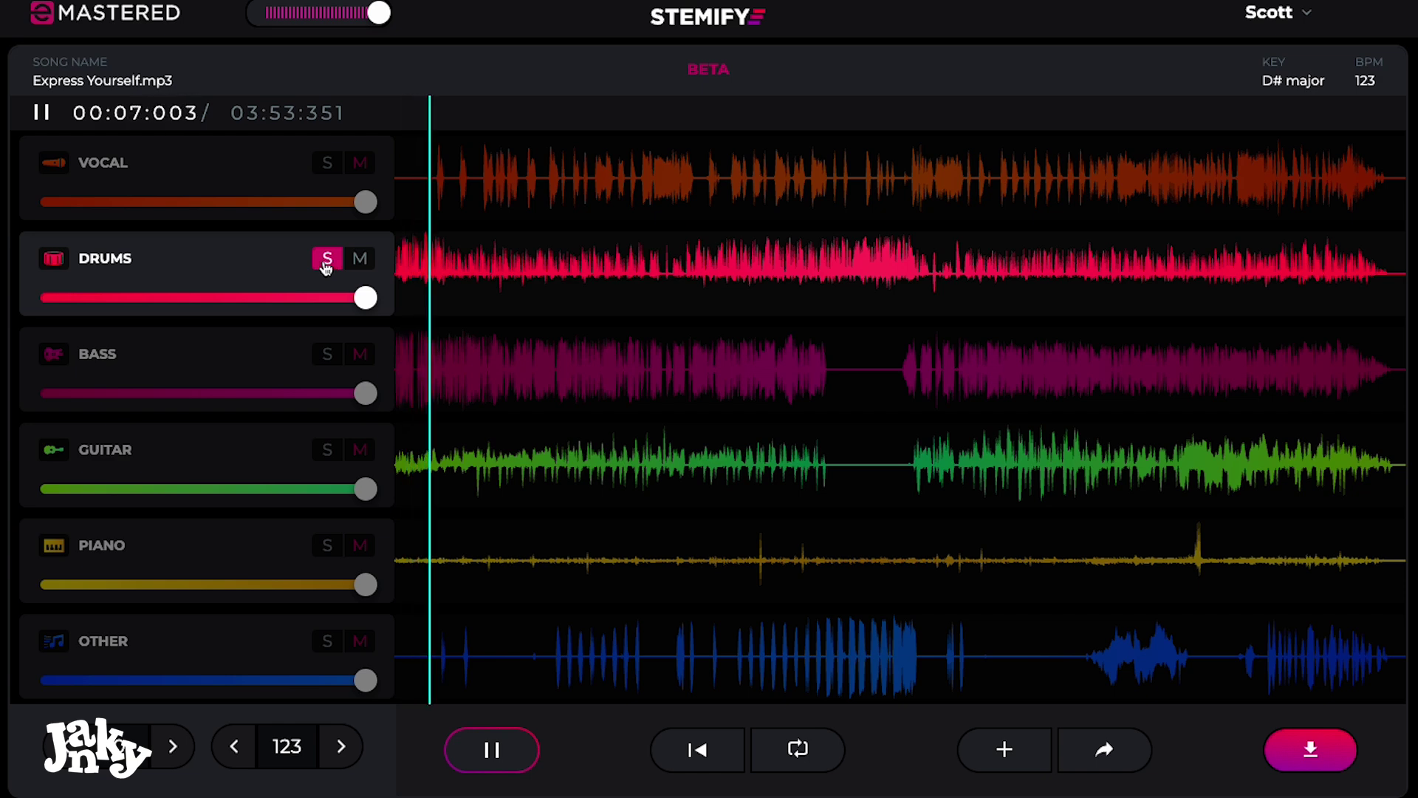
key("space")
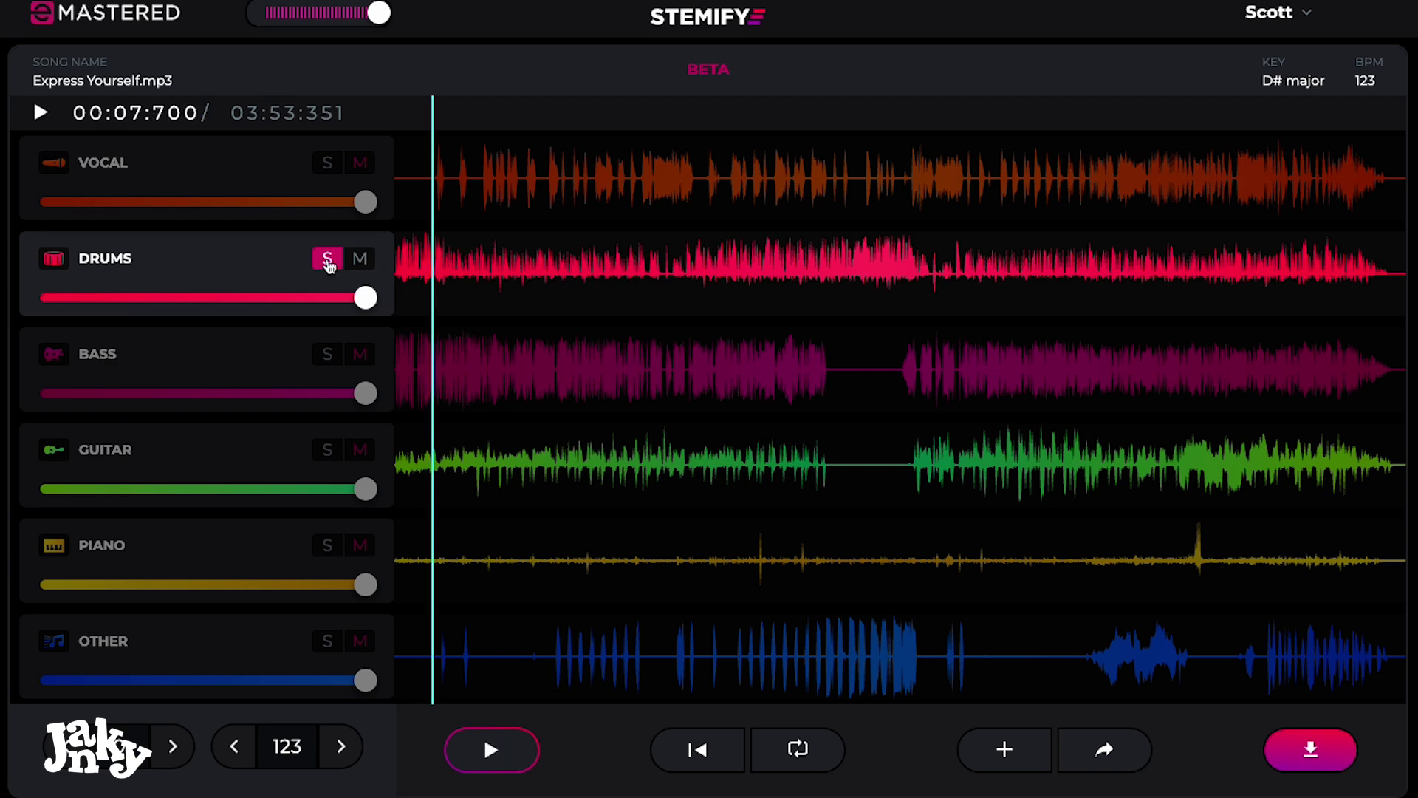
left_click(329, 266)
key("space")
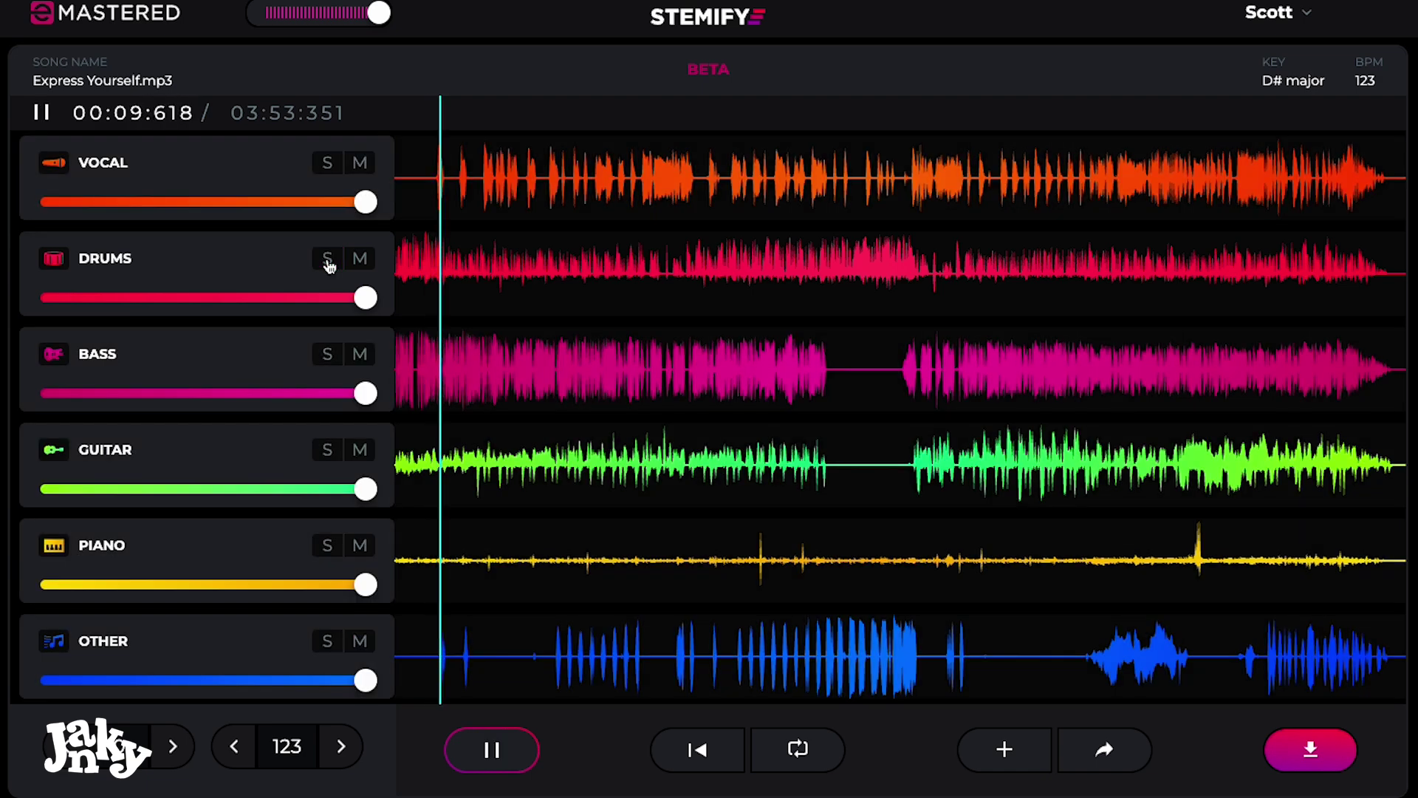
key("space")
left_click(328, 266)
key("space")
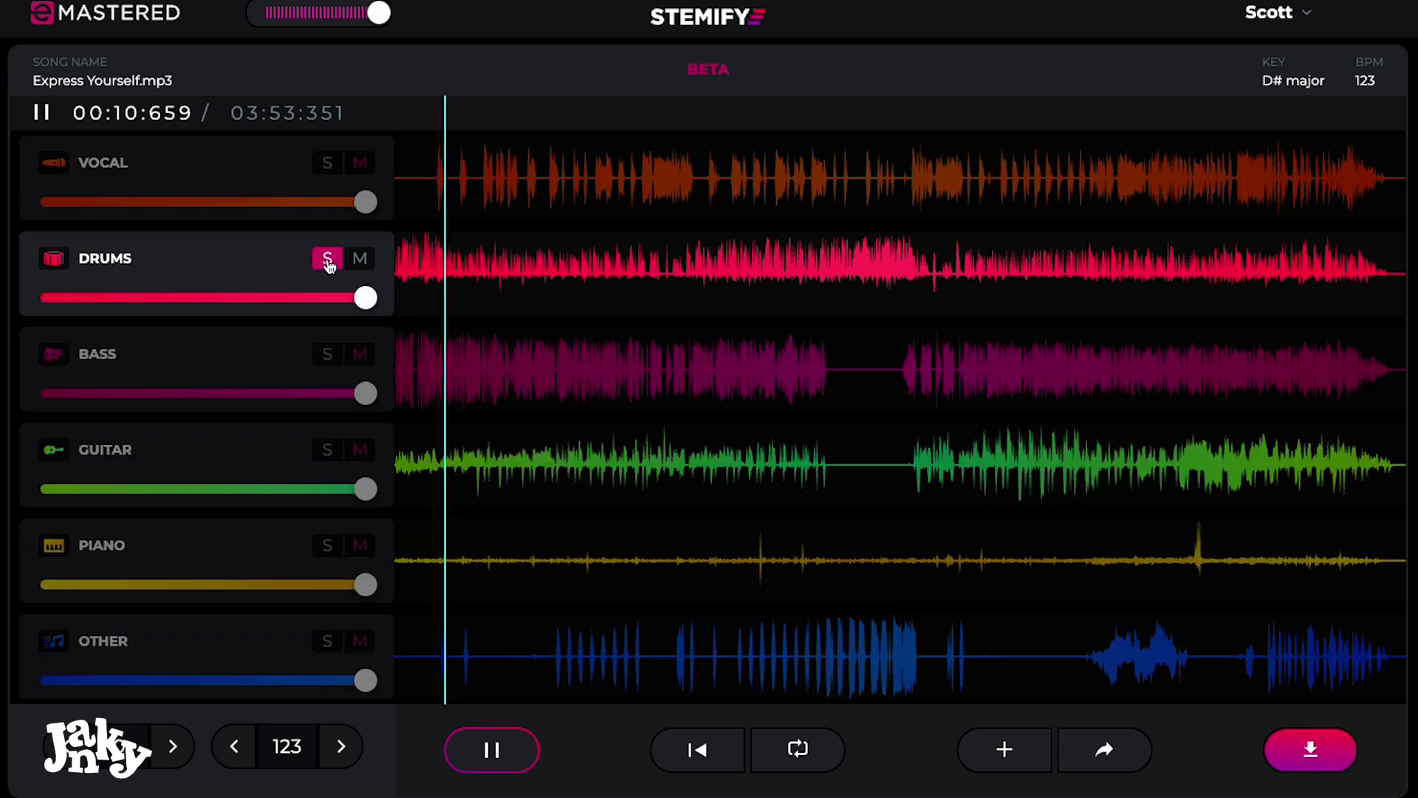
- Move the solo from drums to bass, briefly add guitar, then clear all solos
left_click(326, 360)
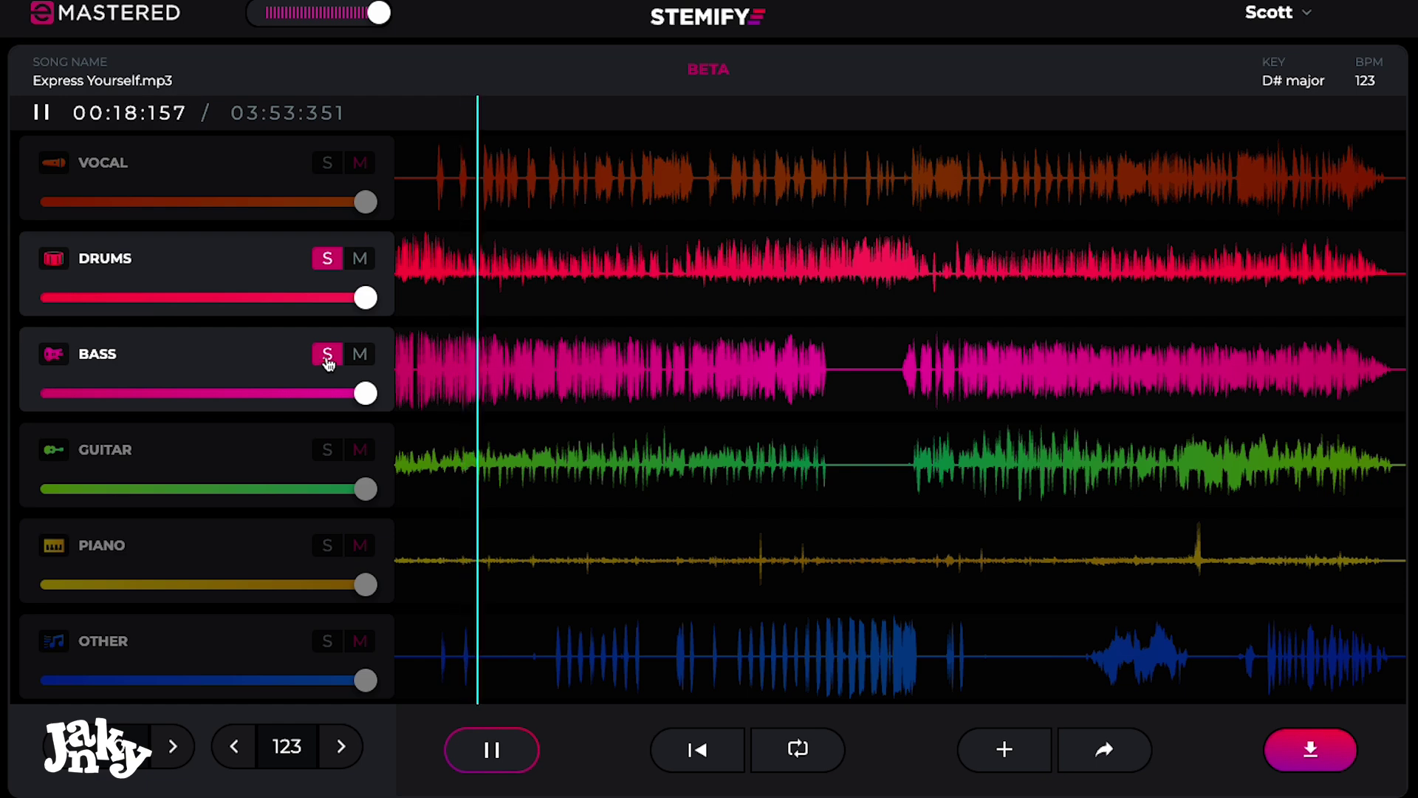
left_click(327, 260)
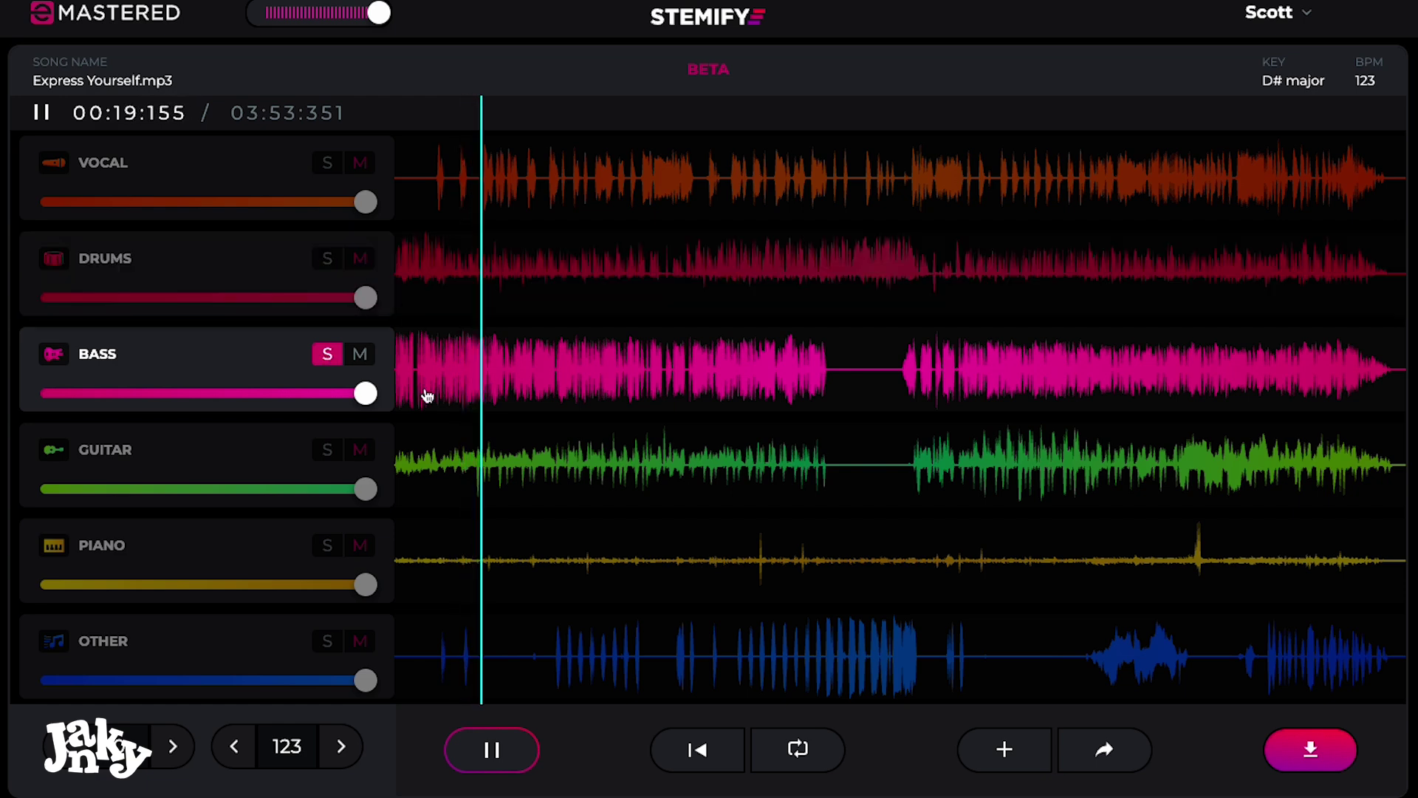
left_click(333, 452)
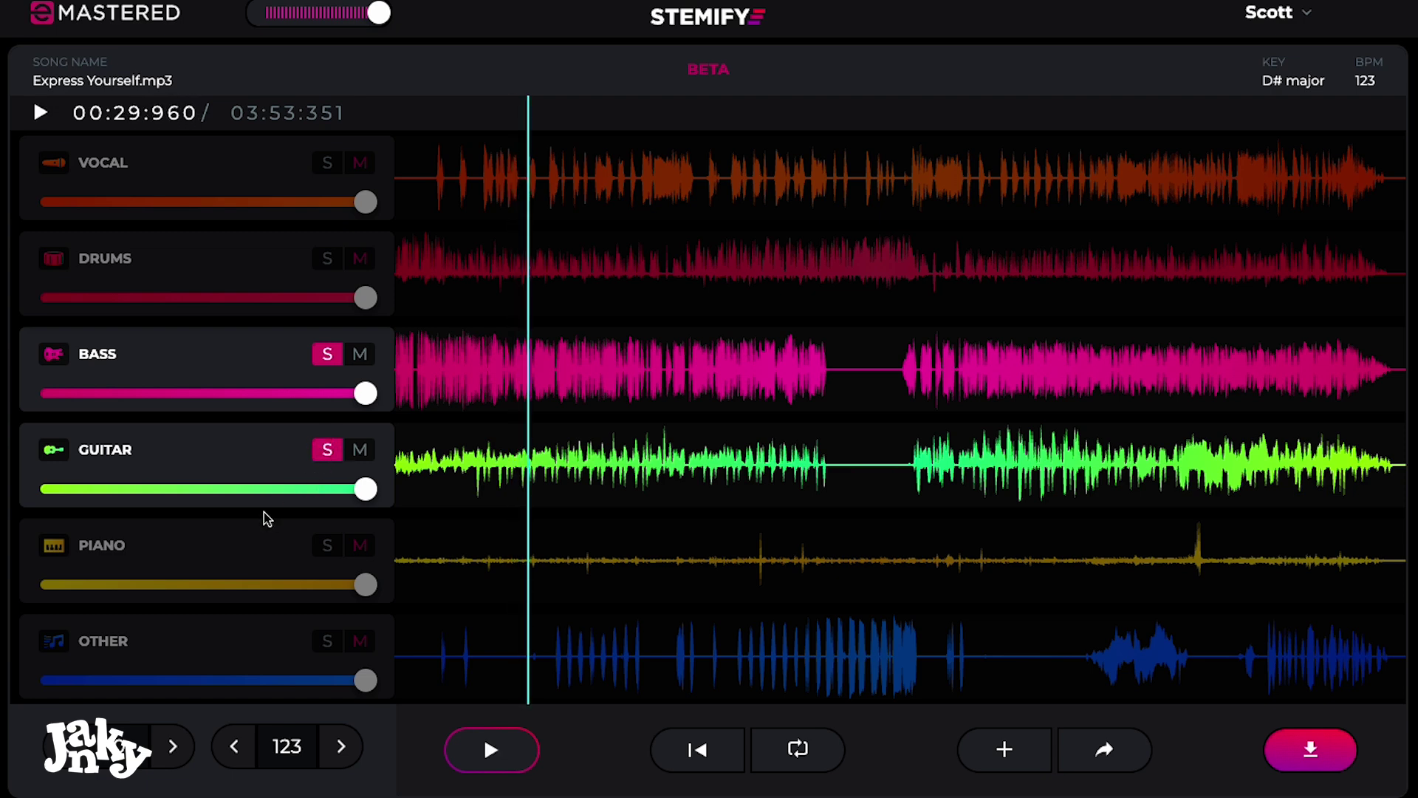
left_click(327, 450)
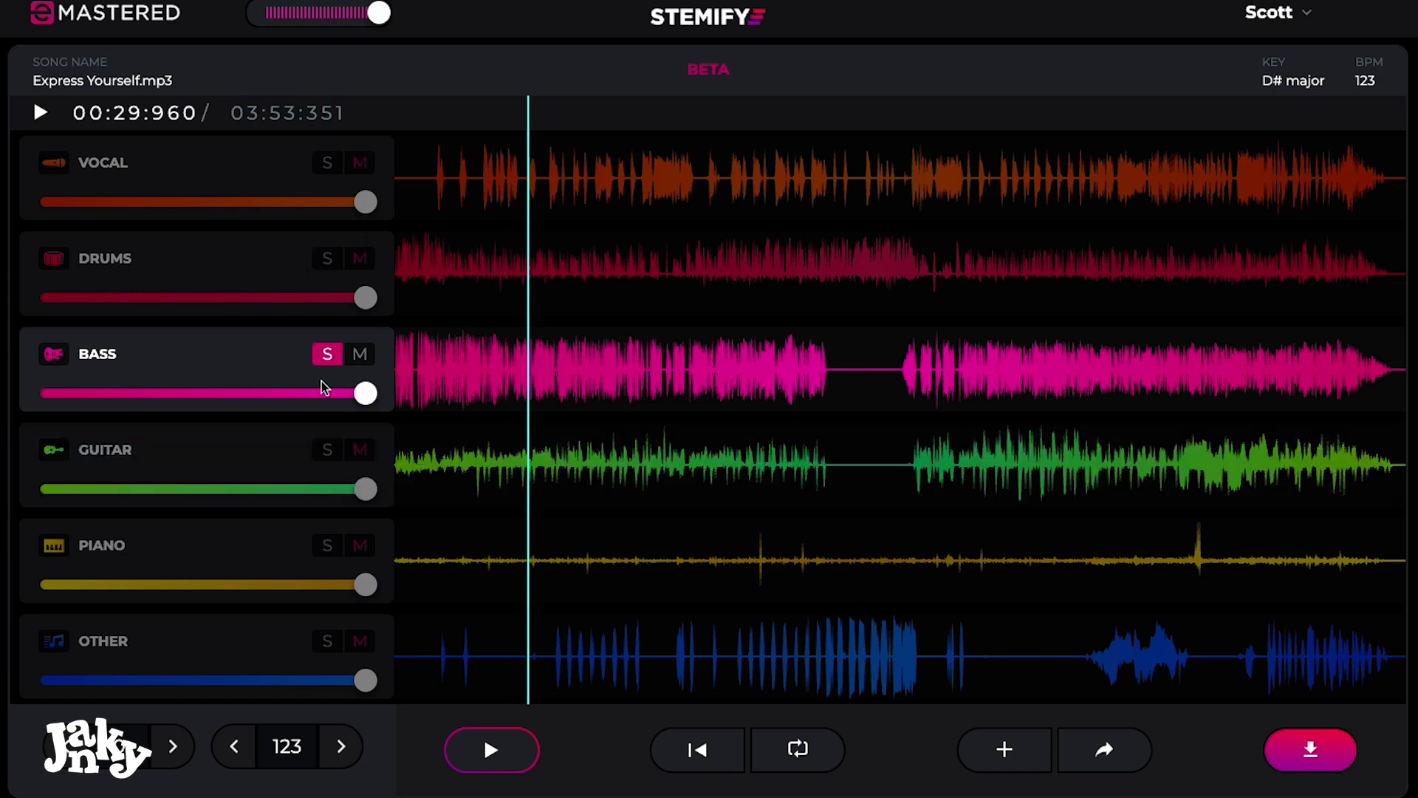
left_click(328, 355)
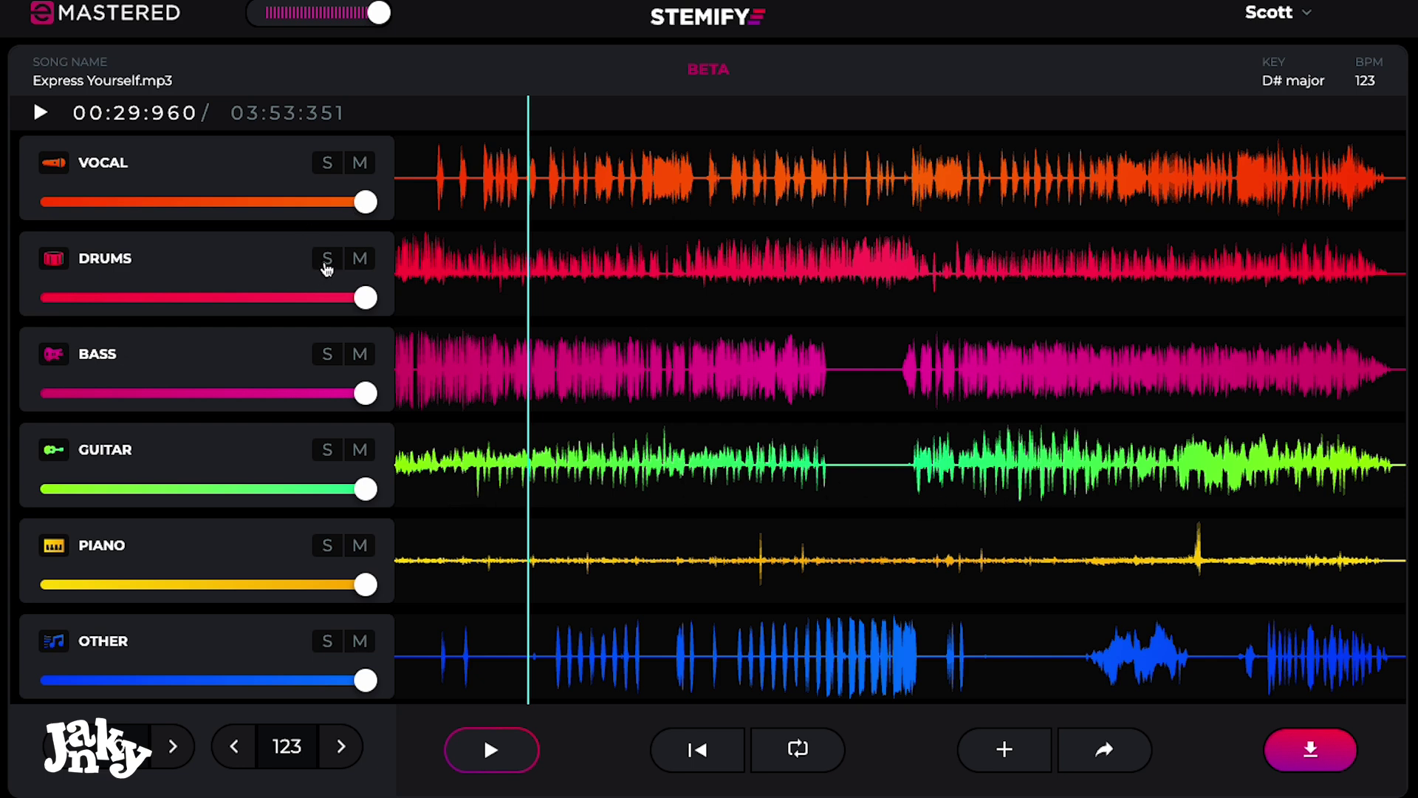
- Play Express Yourself with only DRUMS soloed, then unsolo DRUMS so all six stems sound
left_click(325, 259)
key("space")
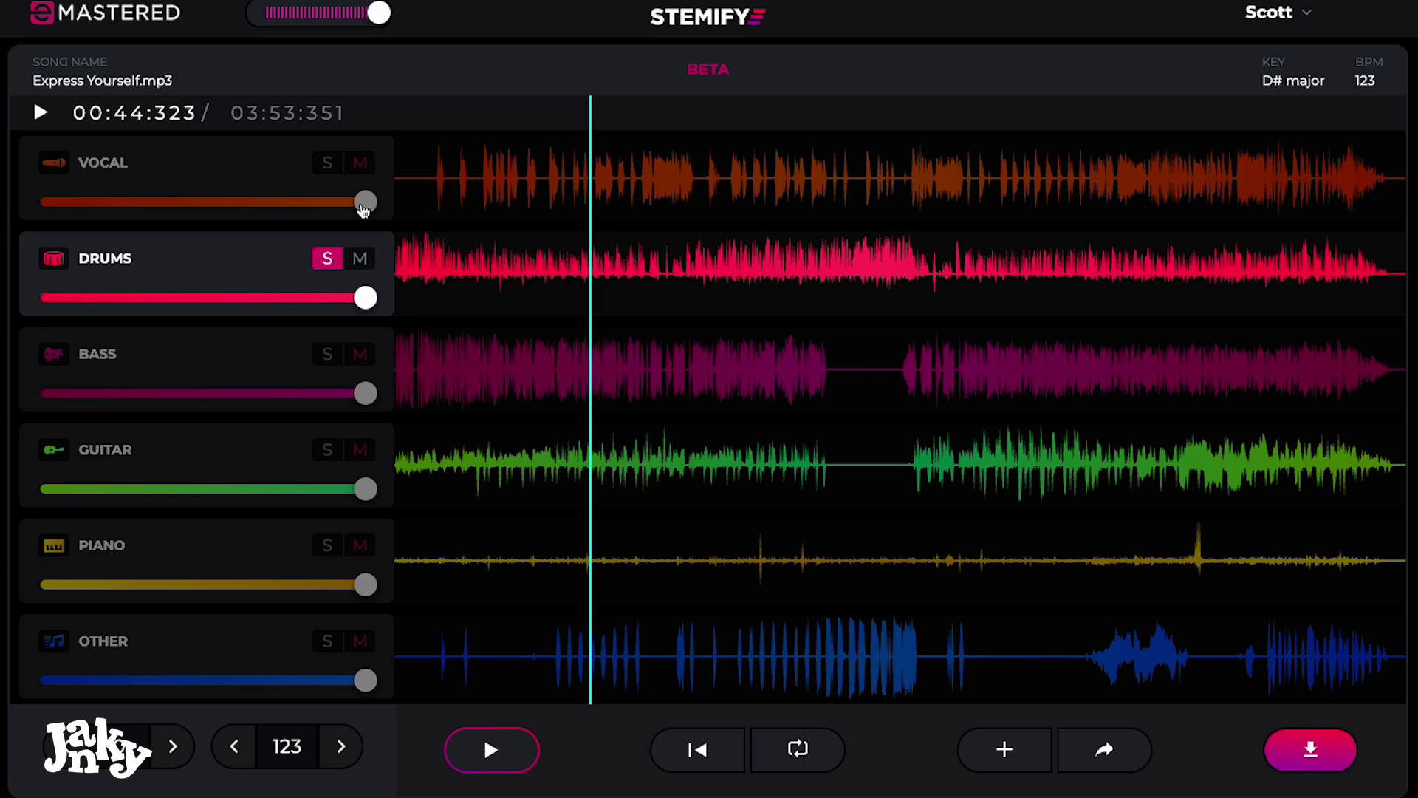
left_click(327, 258)
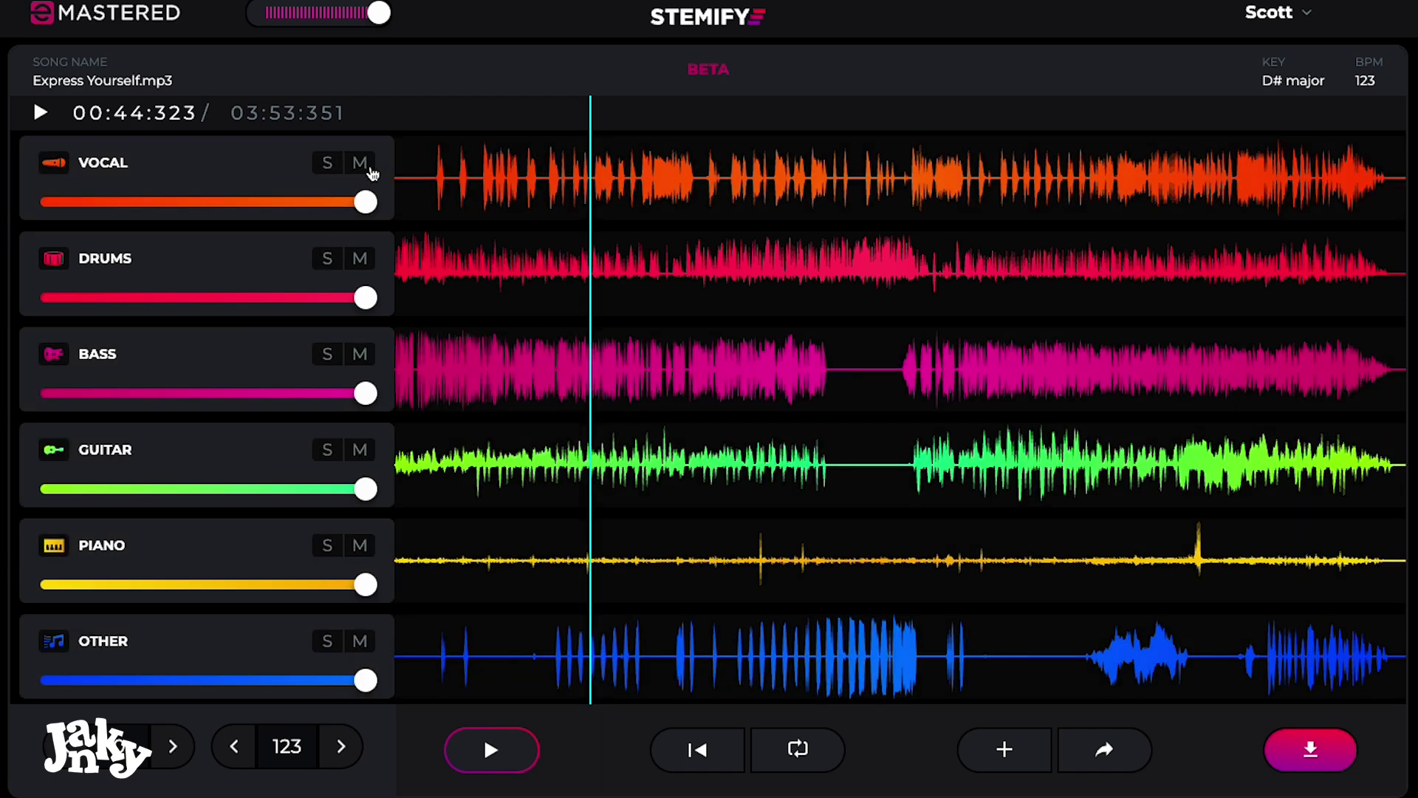
- Play with VOCAL soloed, briefly add and remove GUITAR, then pause with vocals alone
left_click(327, 161)
key("space")
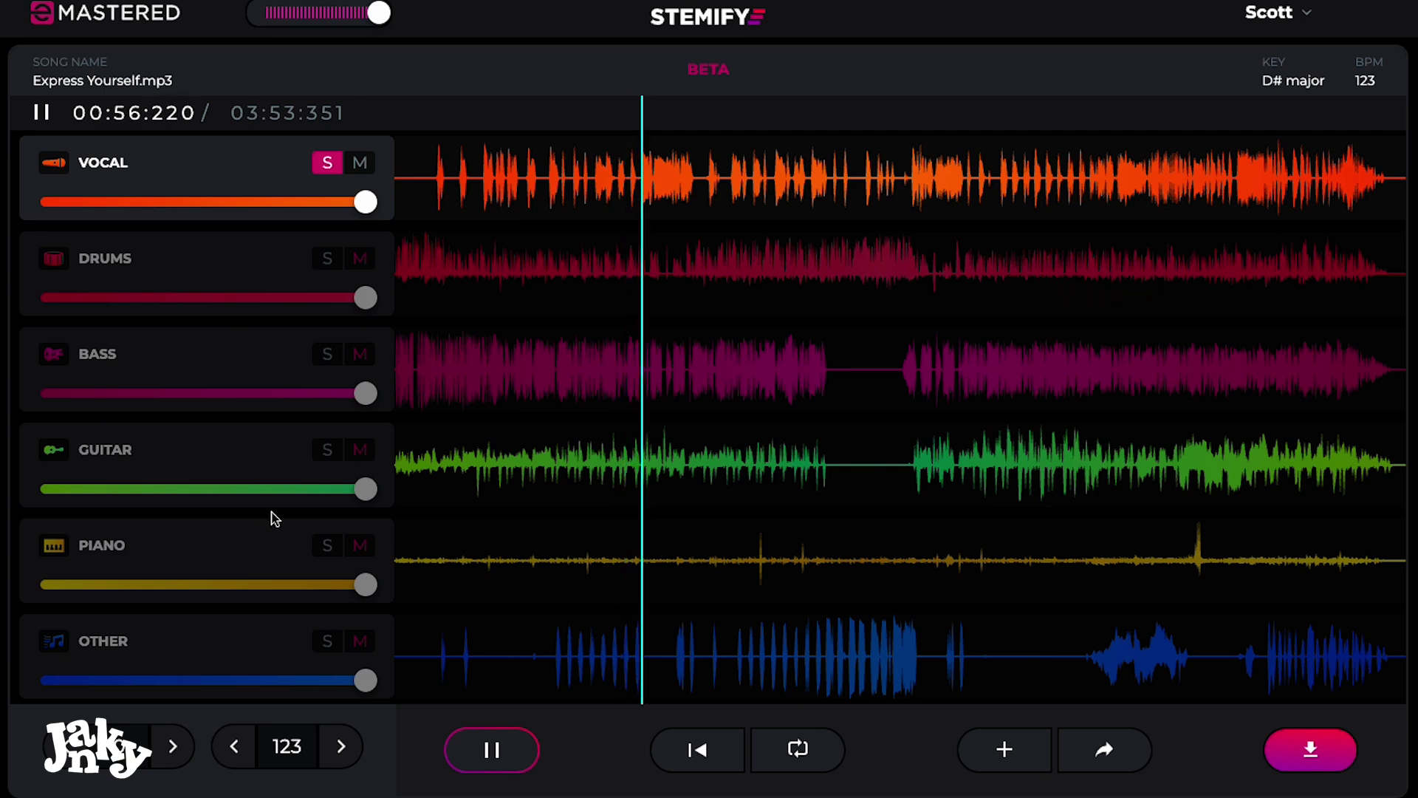
left_click(327, 450)
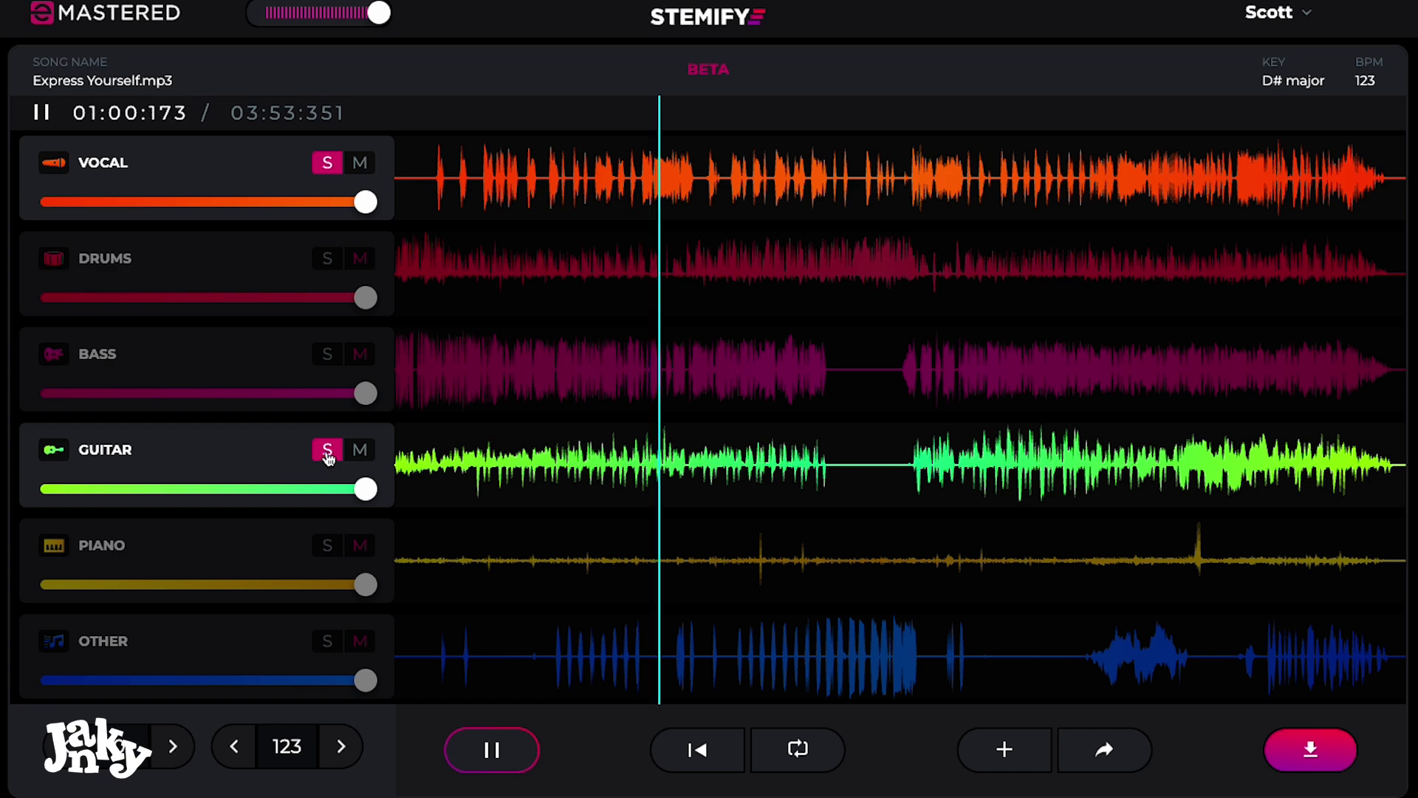
left_click(327, 452)
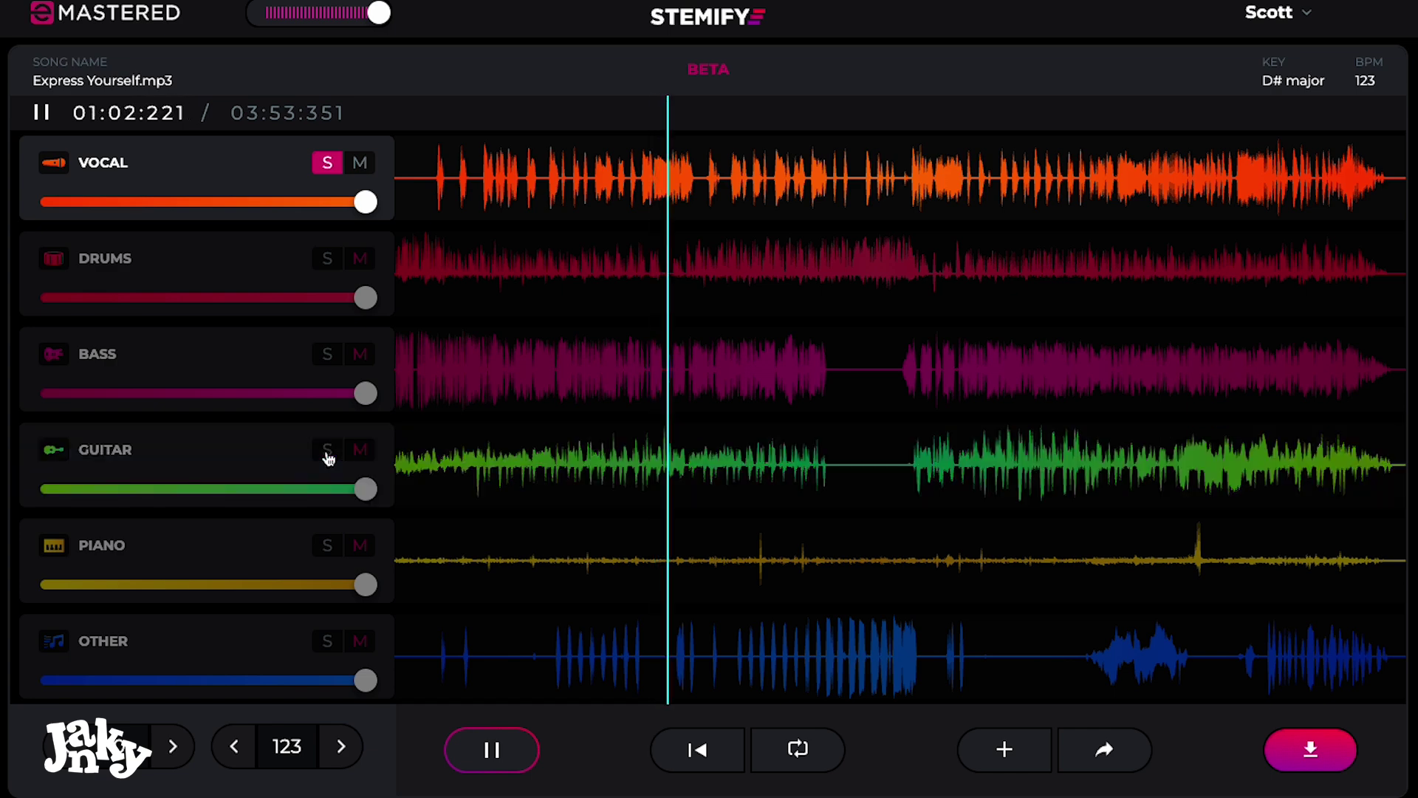
key("space")
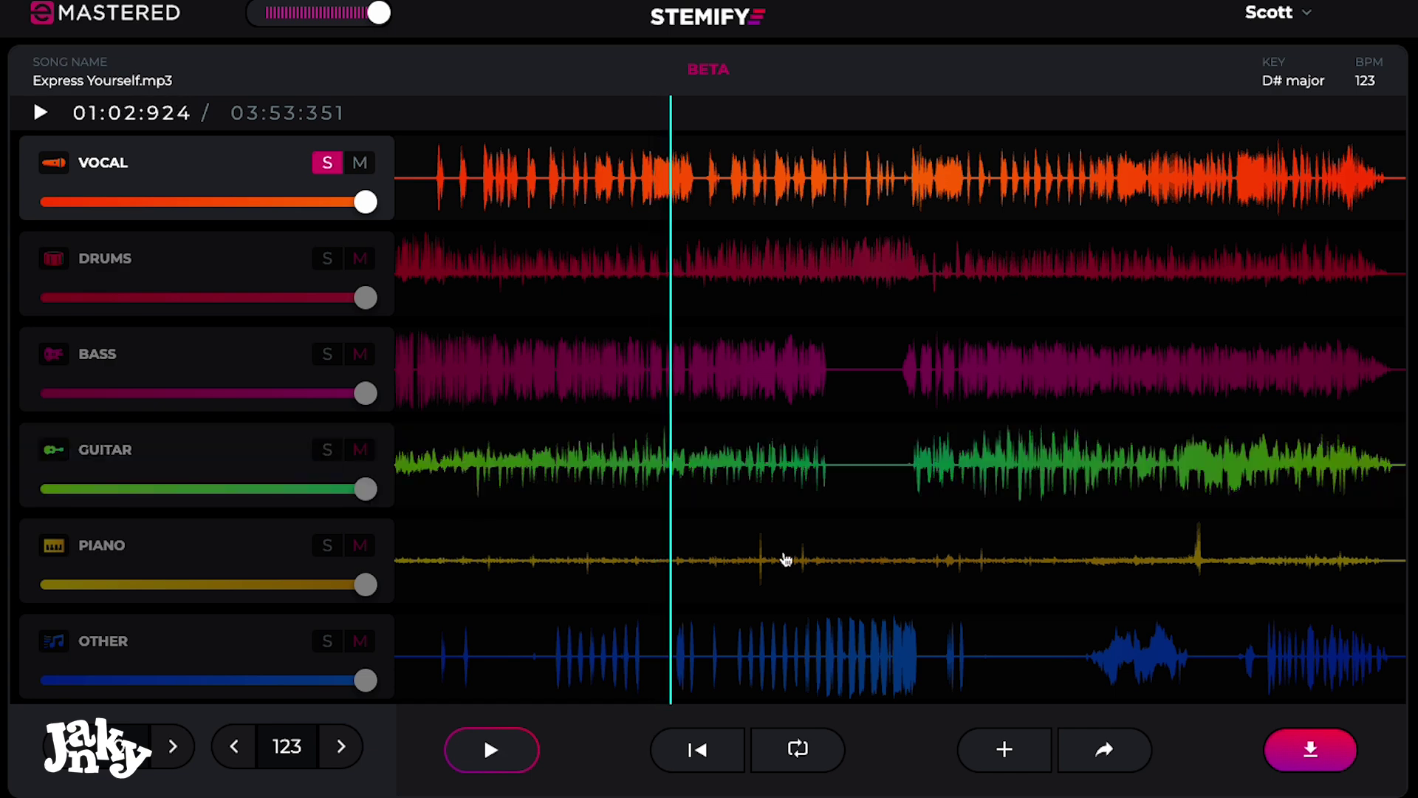